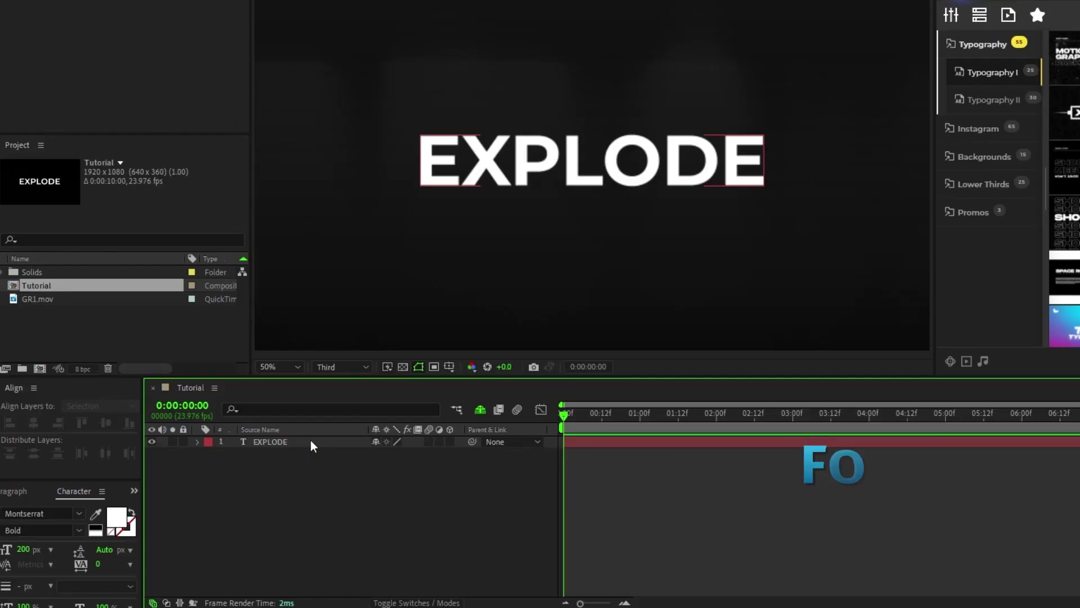
- Pre-compose the EXPLODE text layer into a new composition named 'Placeholder'
right_click(311, 441)
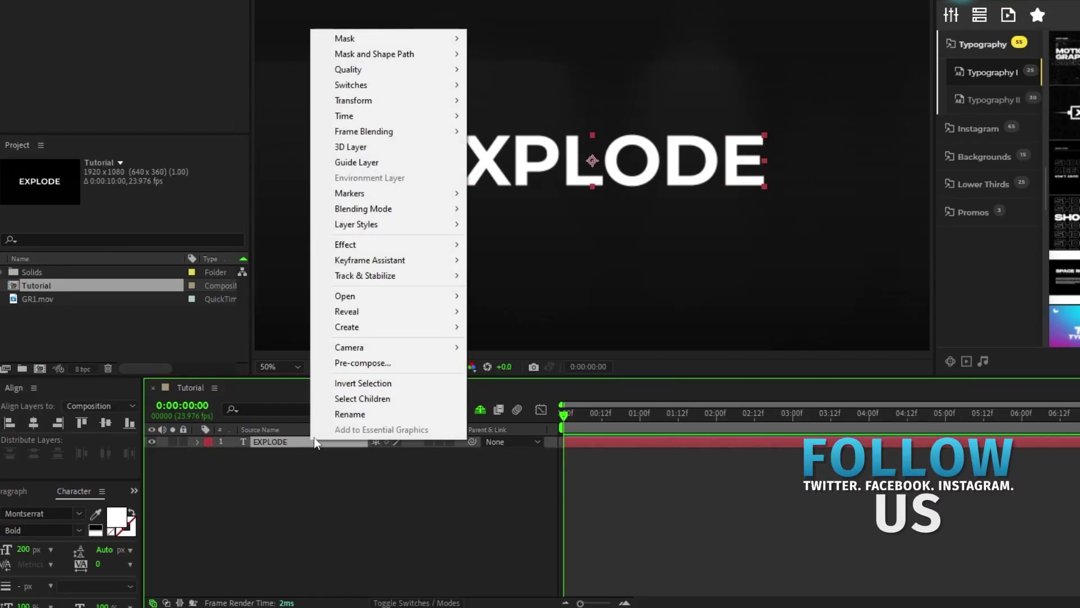
left_click(385, 363)
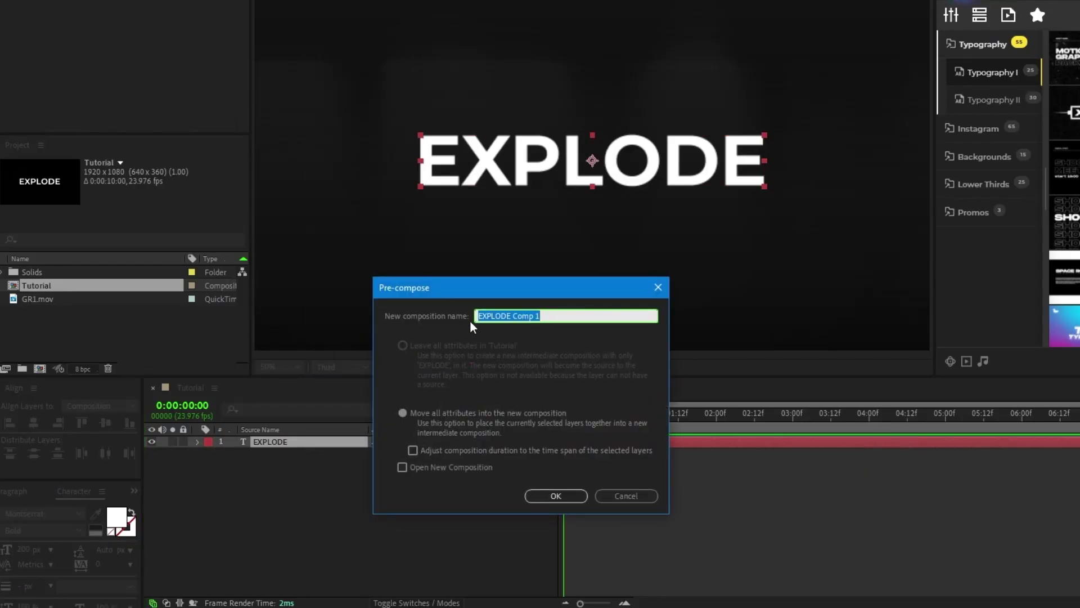
type("Placeholder")
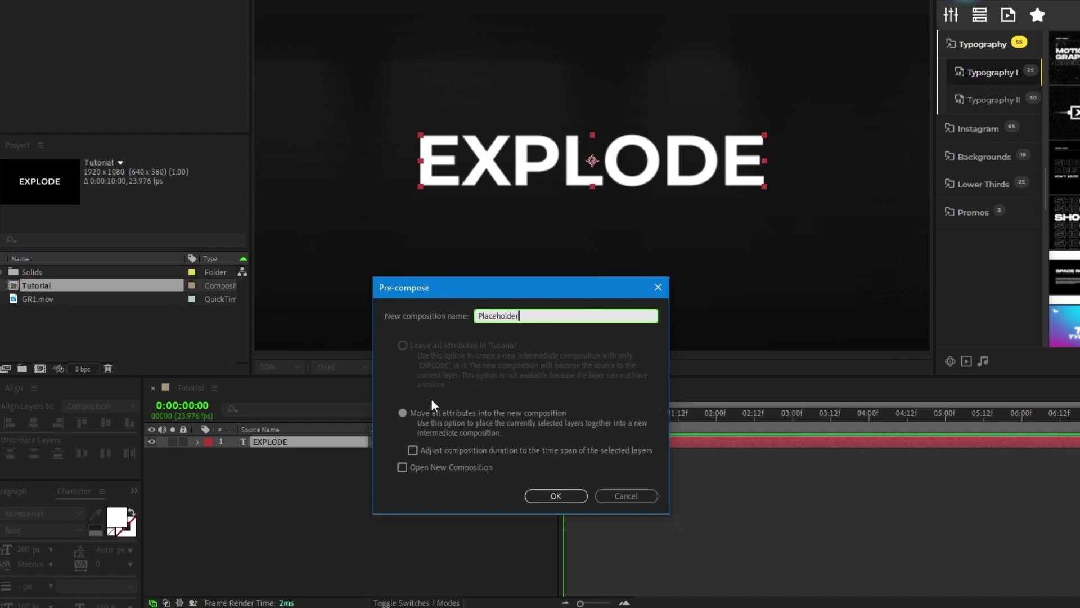
left_click(554, 495)
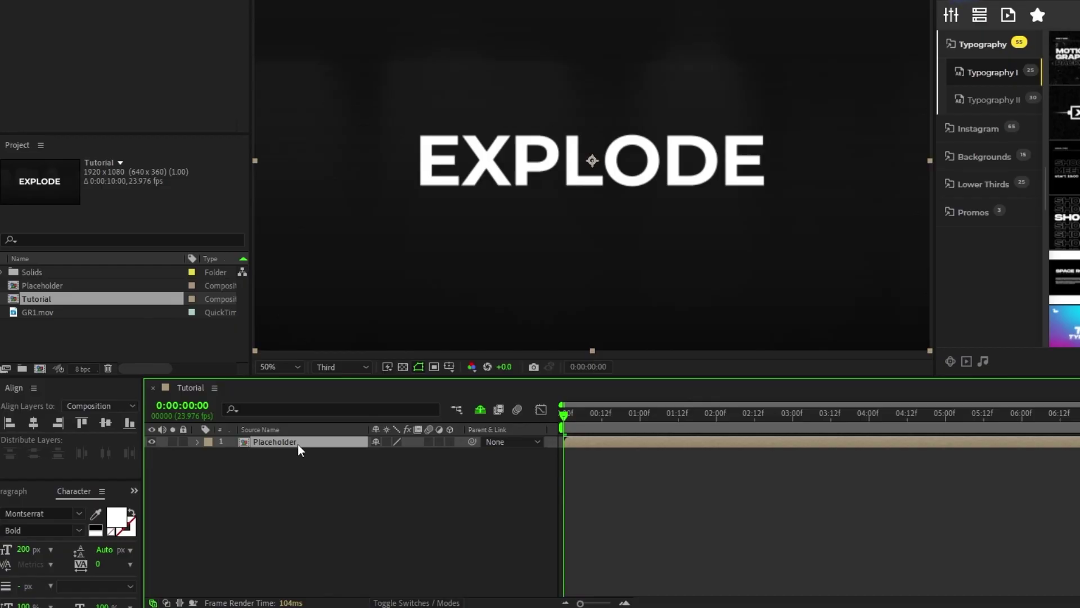
- Apply the Simulation > Shatter effect to Placeholder and set its View to Rendered
left_click(144, 6)
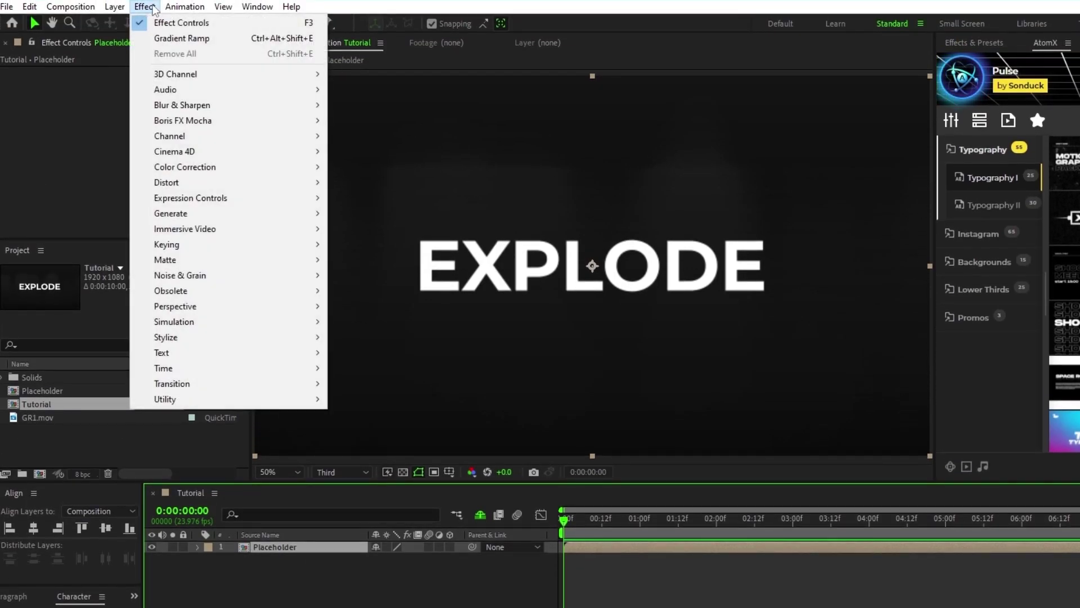
mouse_move(280, 321)
left_click(404, 570)
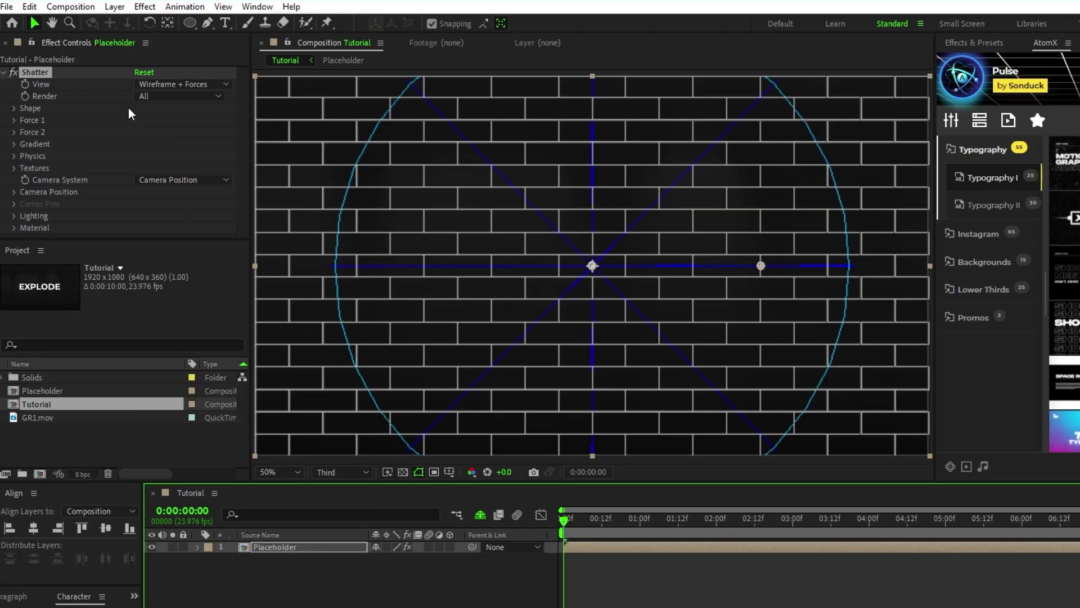
left_click(180, 84)
left_click(172, 100)
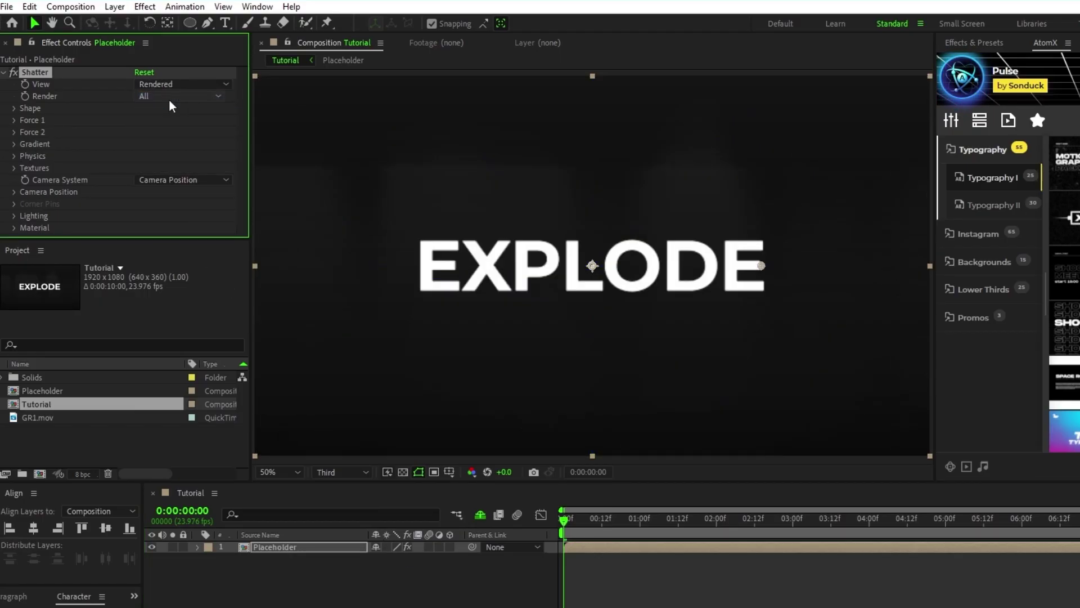
- Set the Shatter pattern to Glass with an Extrusion Depth of 0
left_click(15, 110)
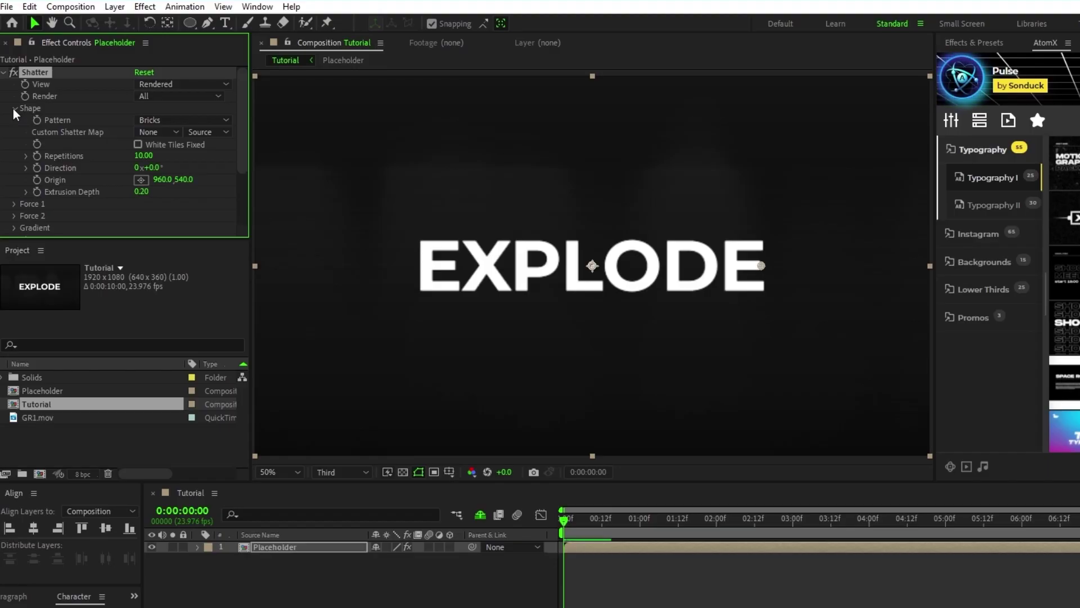
left_click(147, 120)
left_click(180, 233)
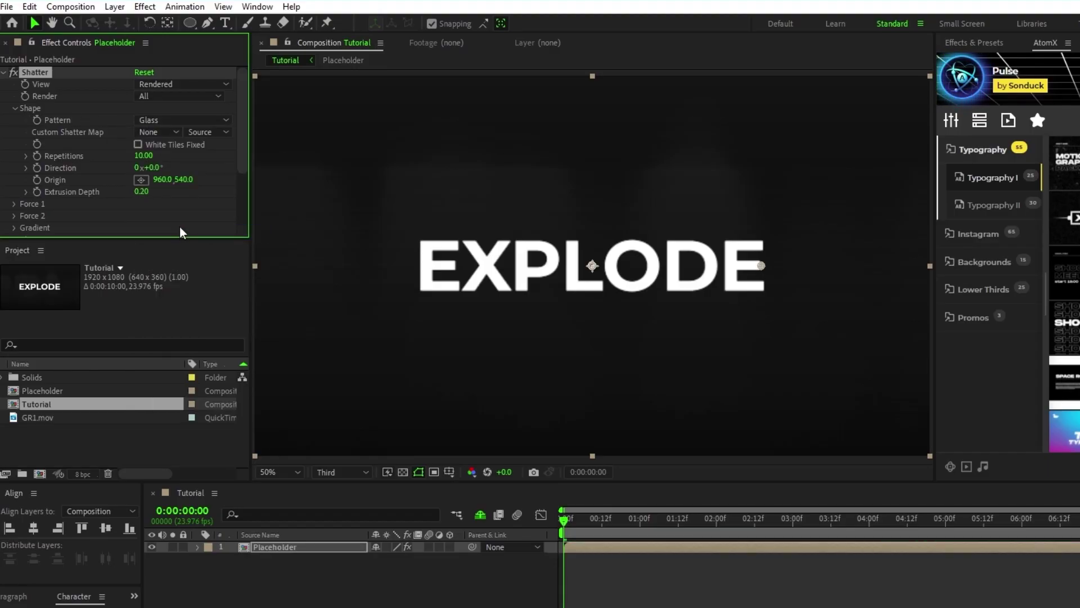
left_click(141, 191)
type("0")
key("Return")
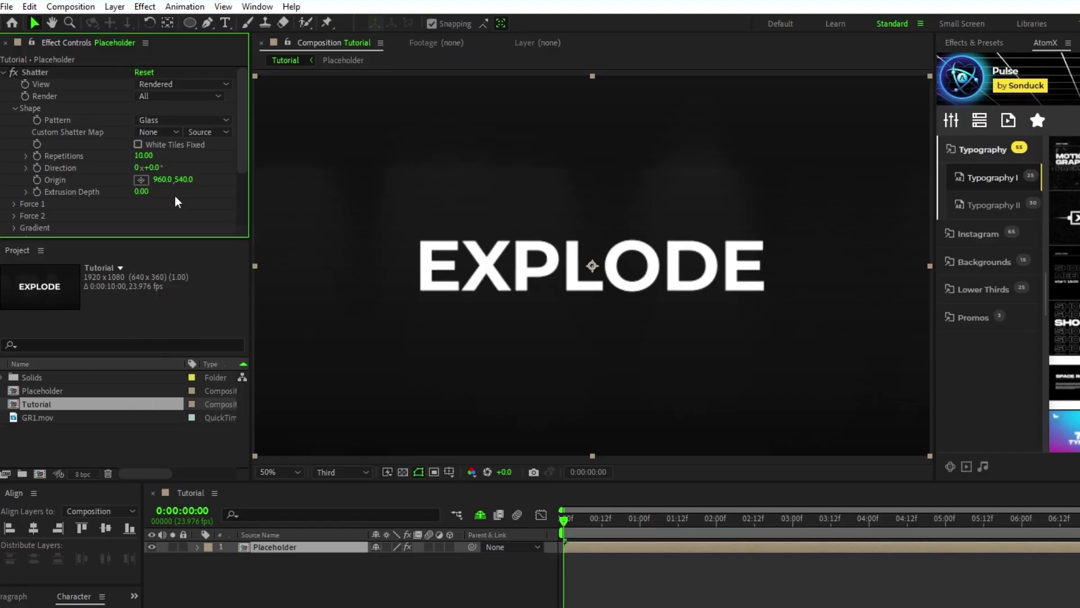
- Set the Force 1 Strength to 0.05
left_click(14, 204)
scroll(16, 208, "down", 2)
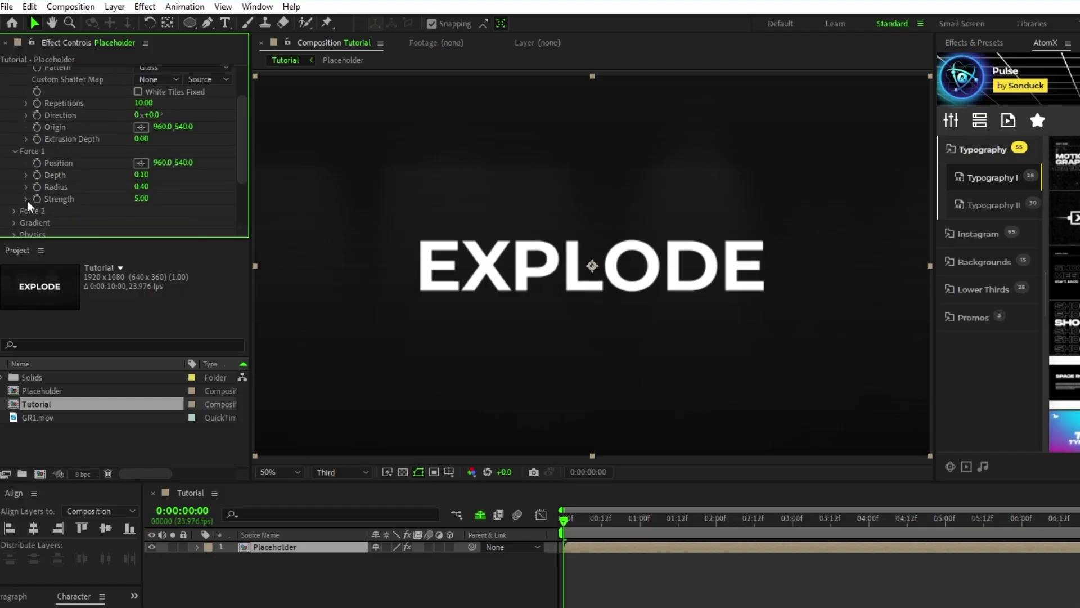
left_click(142, 199)
key("Return")
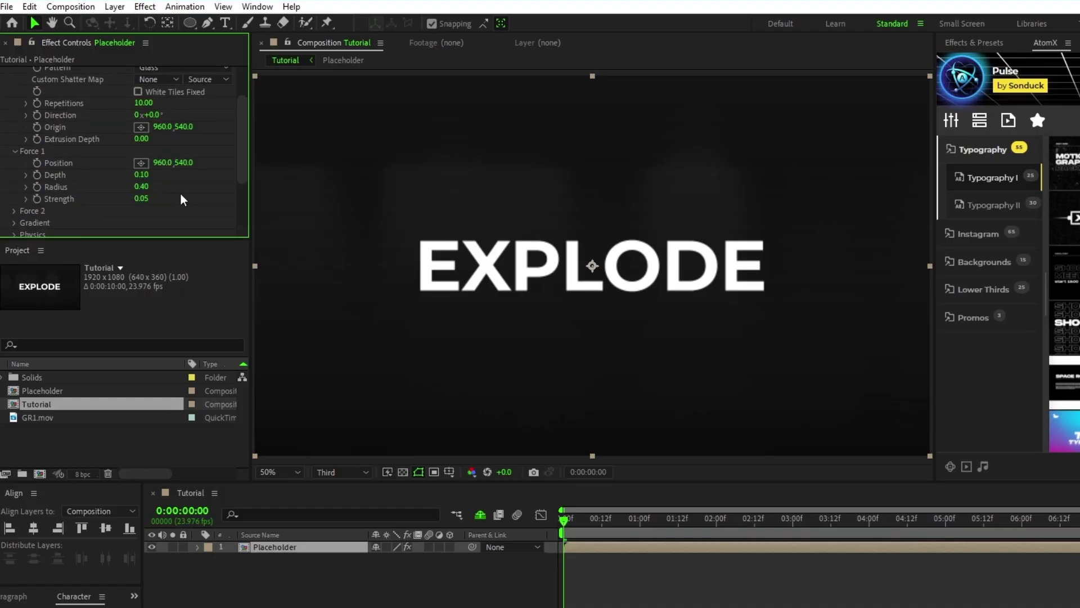
- Set Physics Rotation Speed to 0.40 and Gravity to 0, then preview the explosion
scroll(183, 200, "down", 2)
left_click(14, 198)
scroll(17, 197, "down", 3)
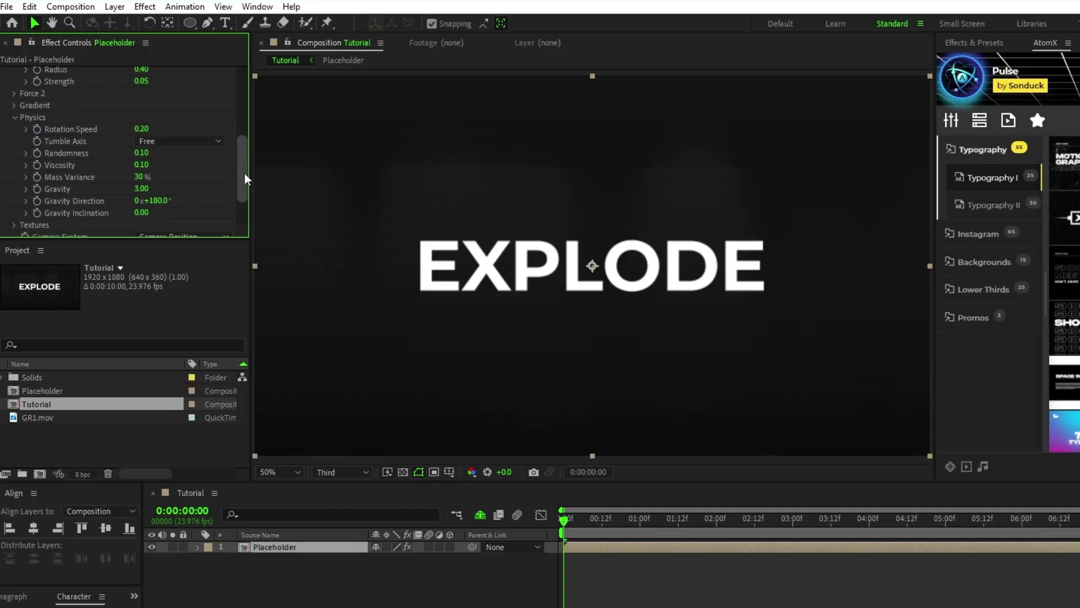
left_click(145, 124)
type("0")
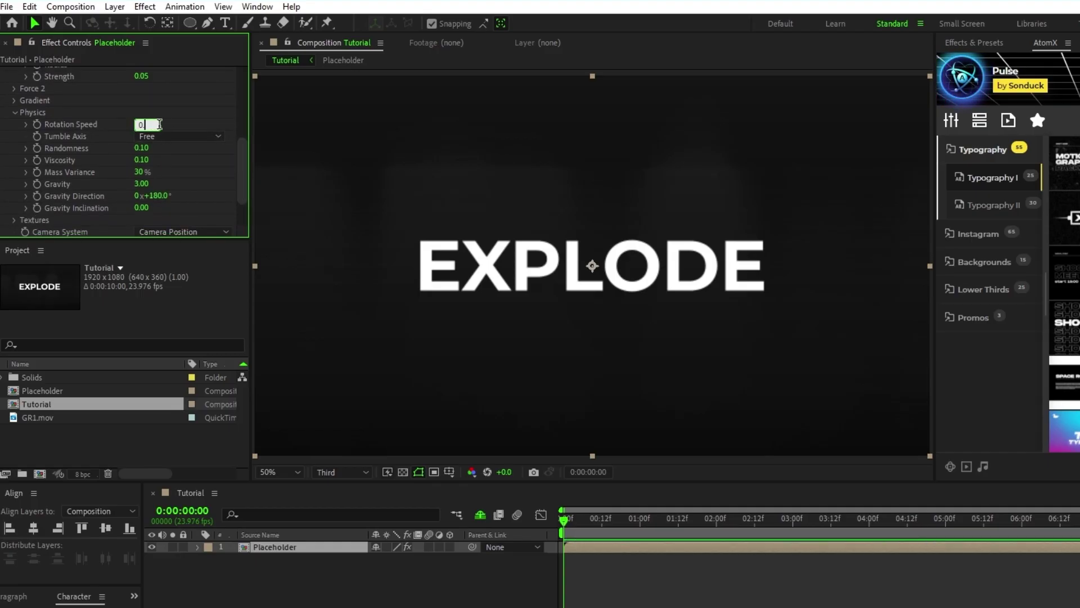
type(".4")
key("Return")
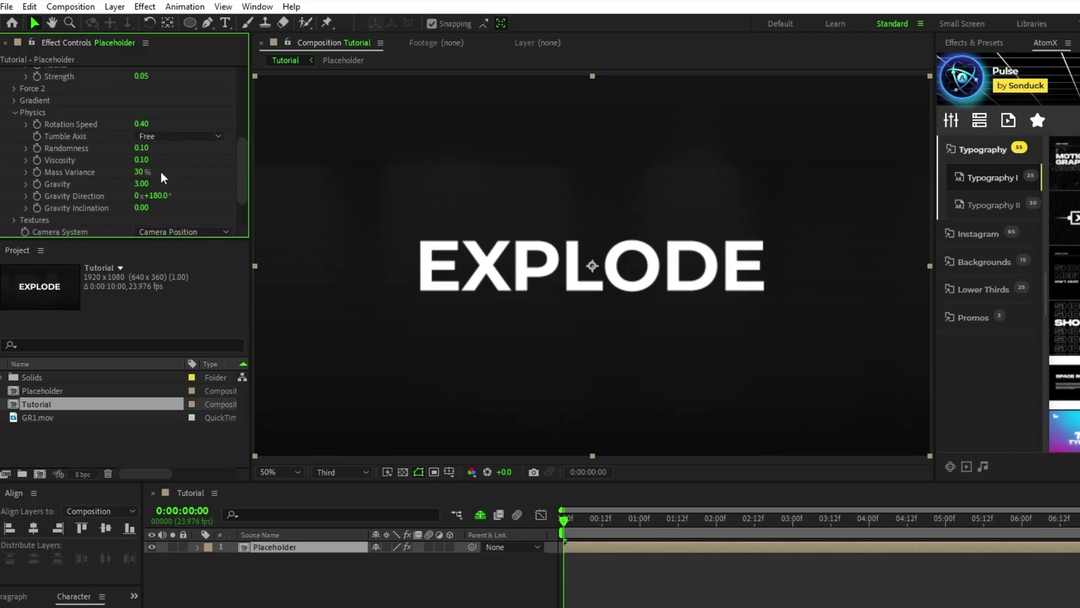
left_click_drag(163, 178, 40, 202)
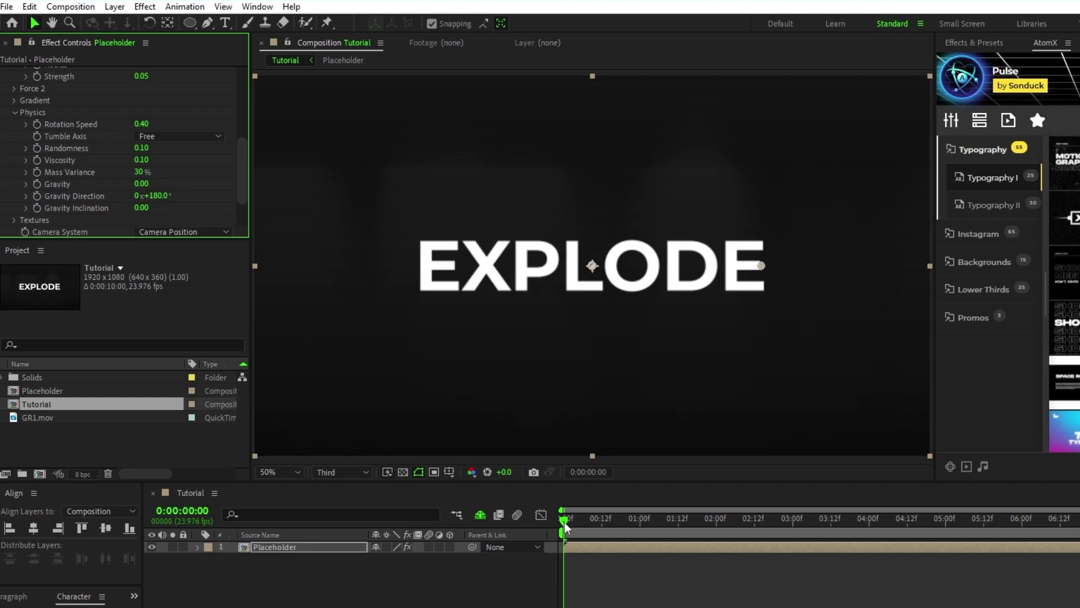
mouse_move(565, 526)
left_mouse_down()
mouse_move(622, 537)
mouse_move(1061, 537)
mouse_move(563, 545)
left_mouse_up()
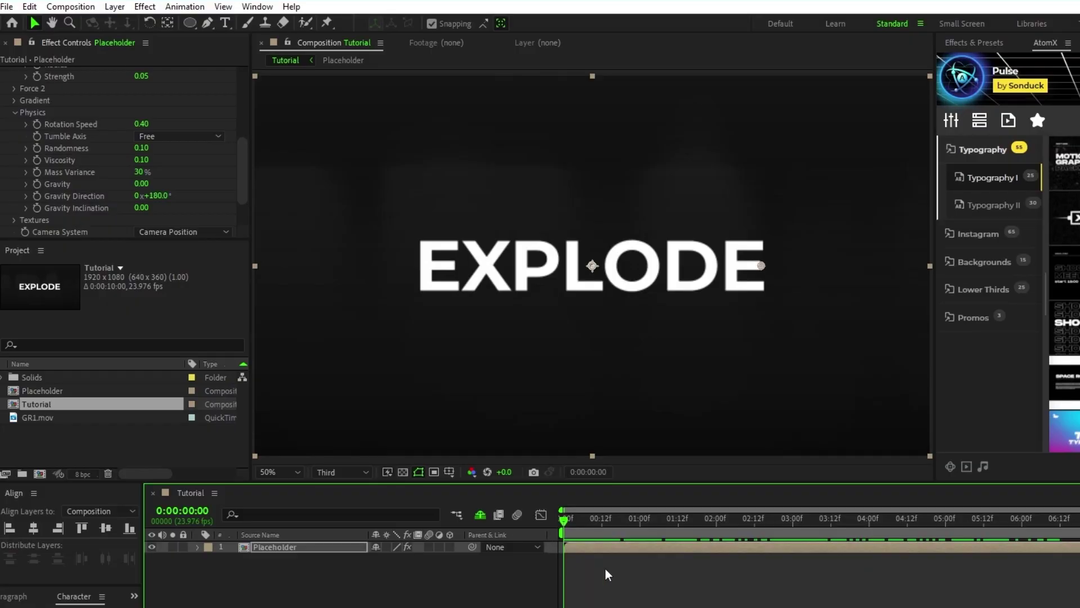
- Copy the Shatter effect, pre-compose Placeholder into 'Shatter Base', and paste the effect onto it
scroll(112, 152, "up", 10)
left_click(47, 72)
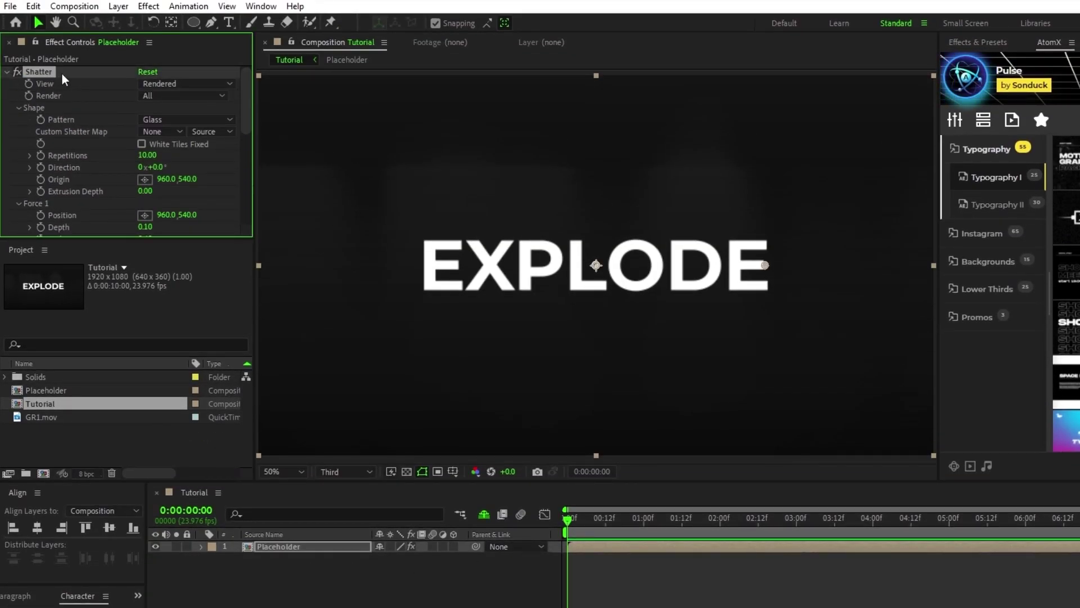
right_click(289, 548)
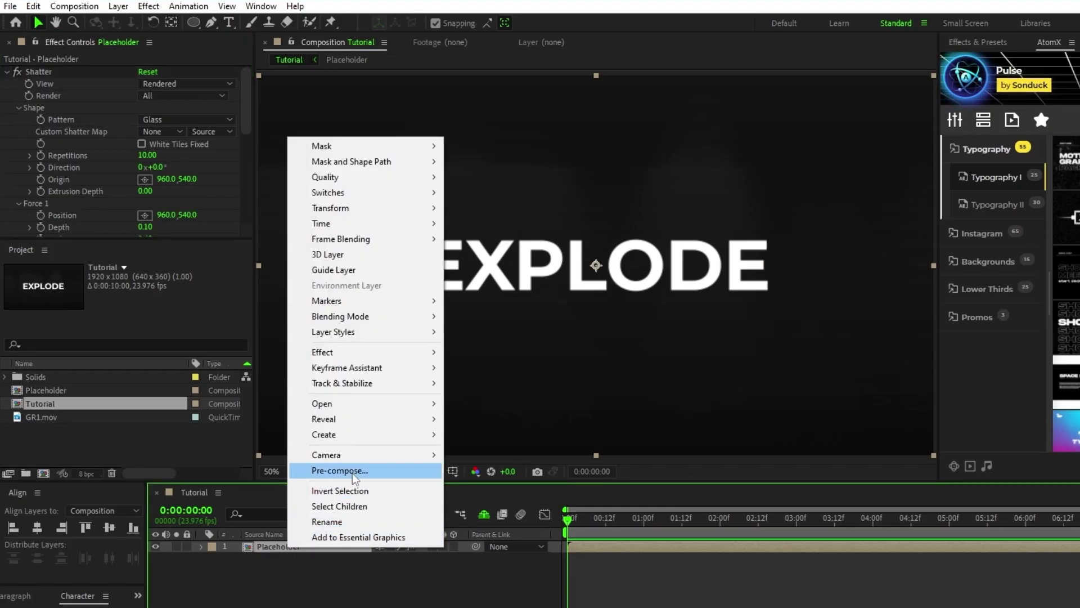
left_click(349, 473)
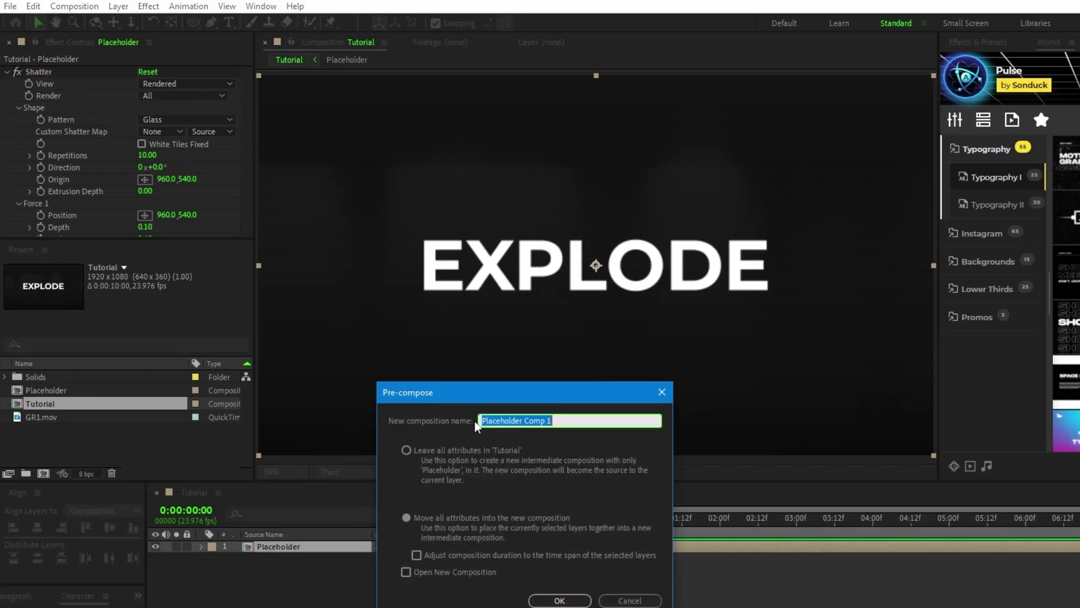
type("Shatter Base")
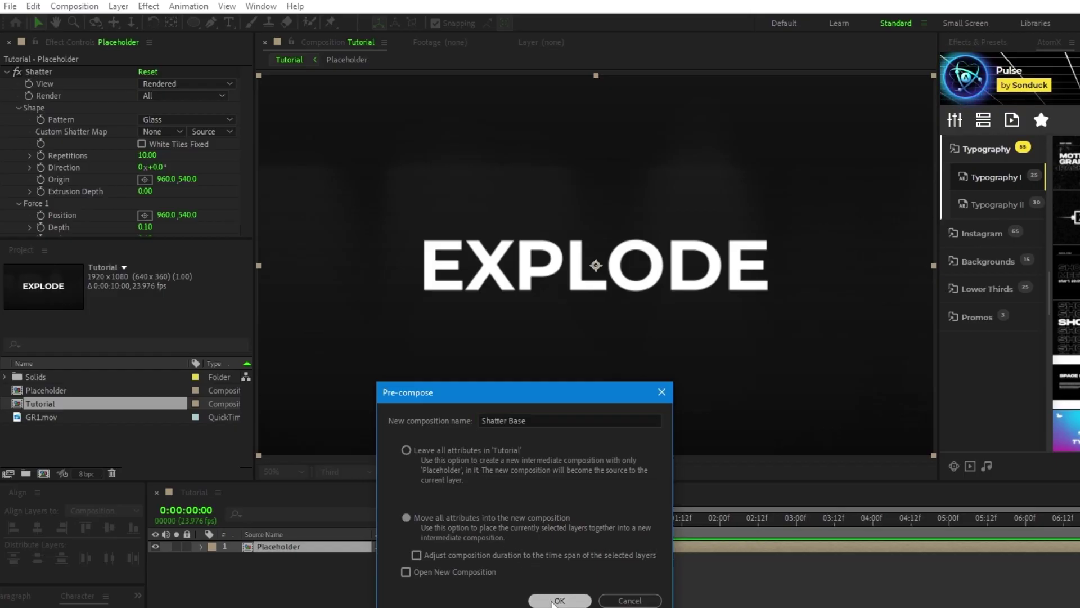
left_click(558, 601)
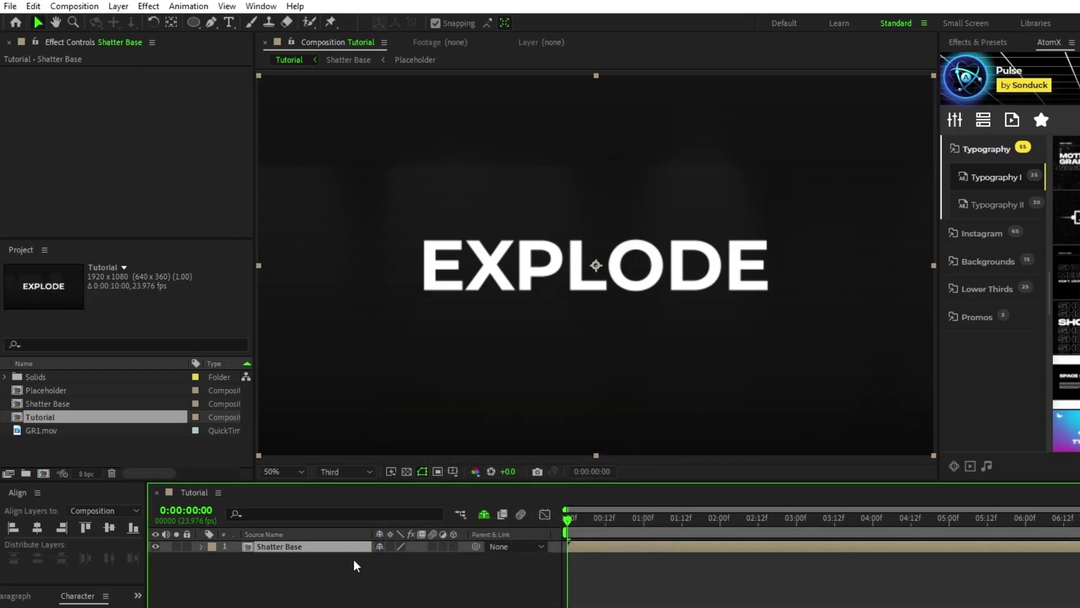
key("ctrl+alt+shift+e")
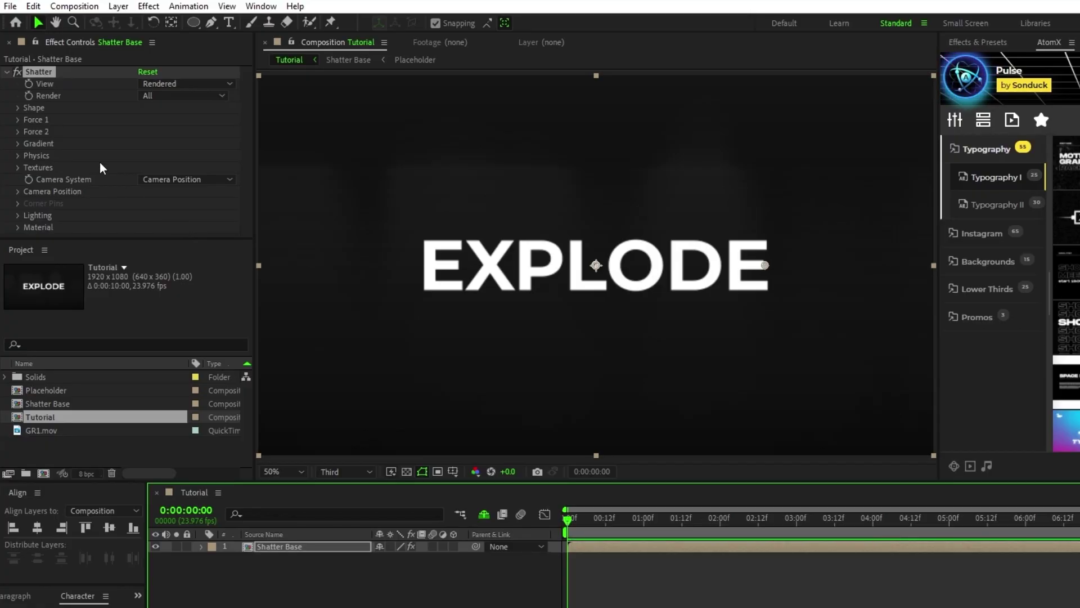
- Switch the Shatter pattern to Stars & Triangles with an Extrusion Depth of 0.10
left_click(18, 108)
left_click(159, 120)
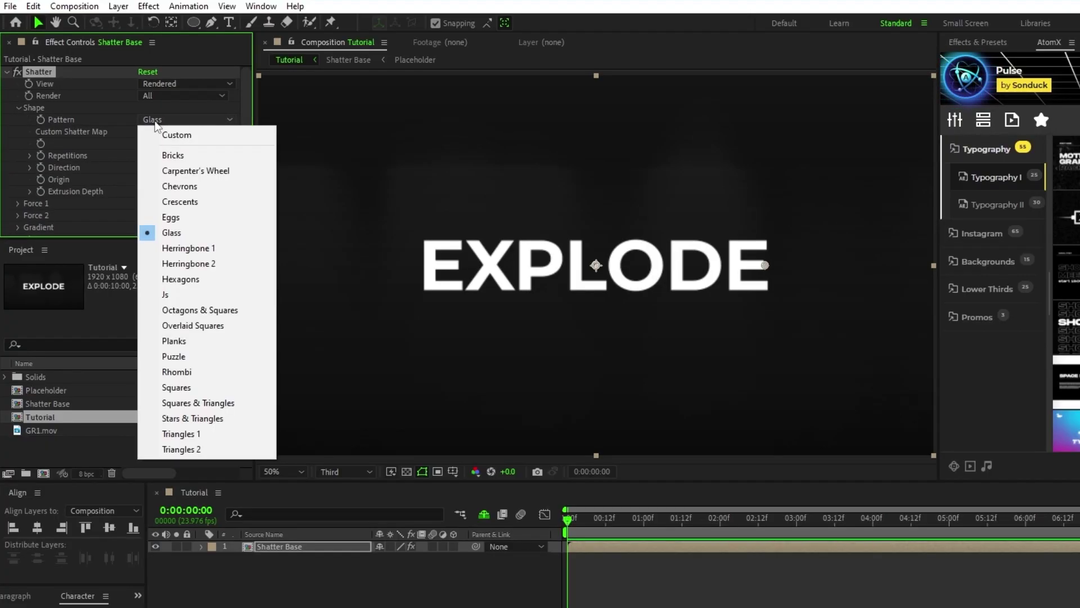
left_click(164, 426)
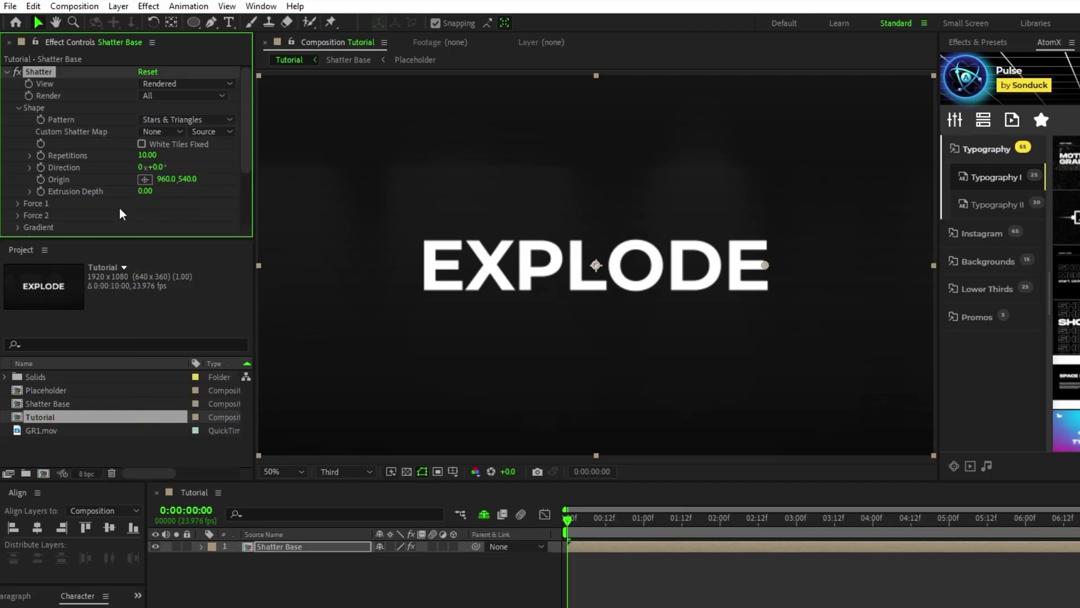
left_click(146, 192)
type(".1")
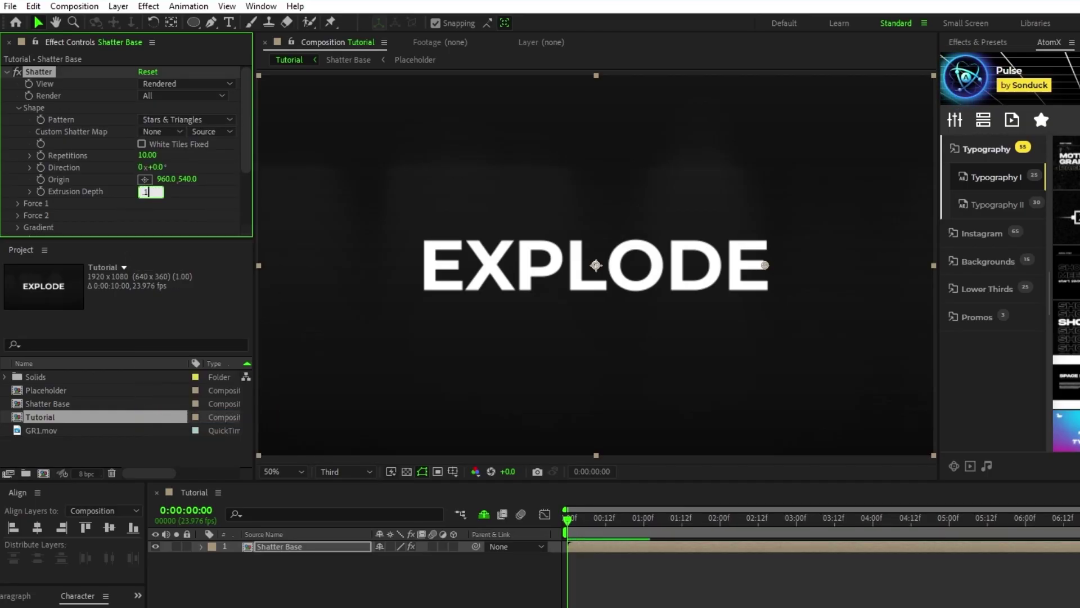
left_click(176, 200)
- Set the Force 1 Strength to 1.00
left_click(18, 204)
scroll(90, 201, "down", 2)
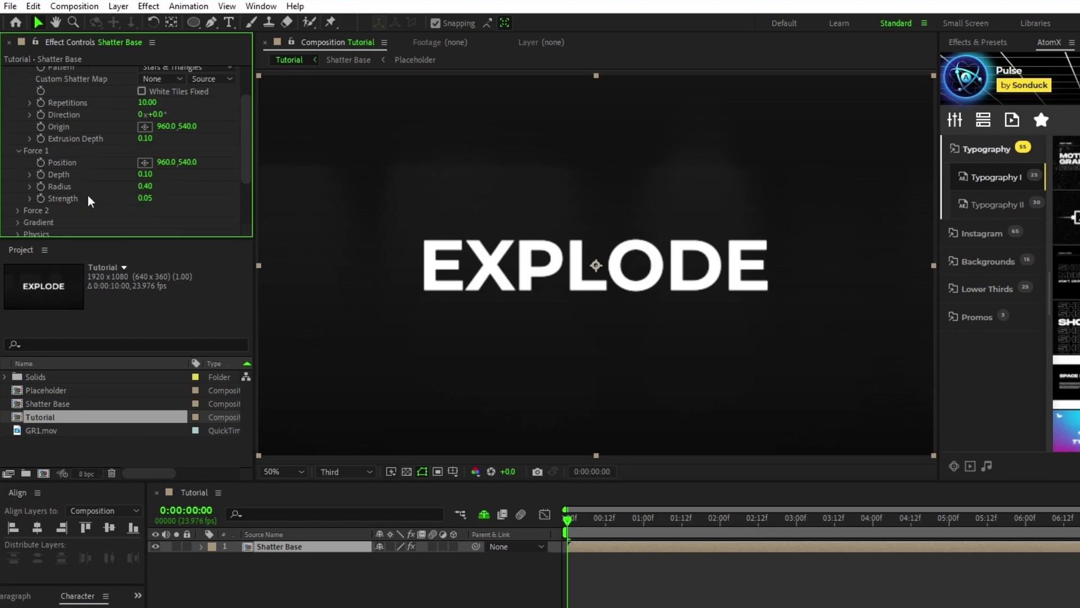
left_click(147, 198)
type("1")
left_click(201, 203)
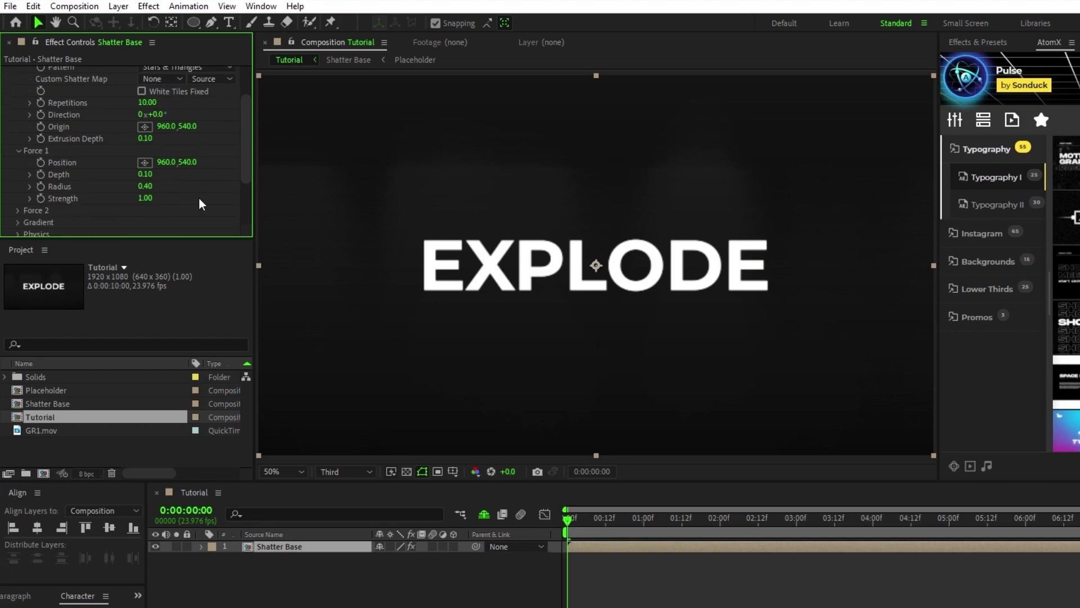
- At 2 seconds, keyframe the Force 1 Radius at 0.10
left_click_drag(578, 533, 722, 529)
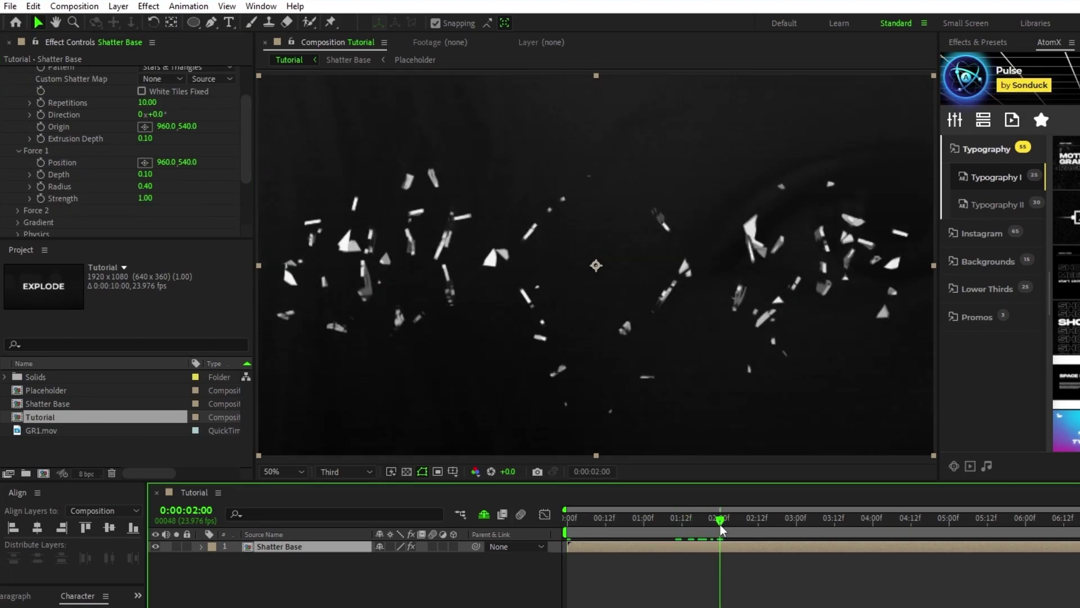
left_click(43, 190)
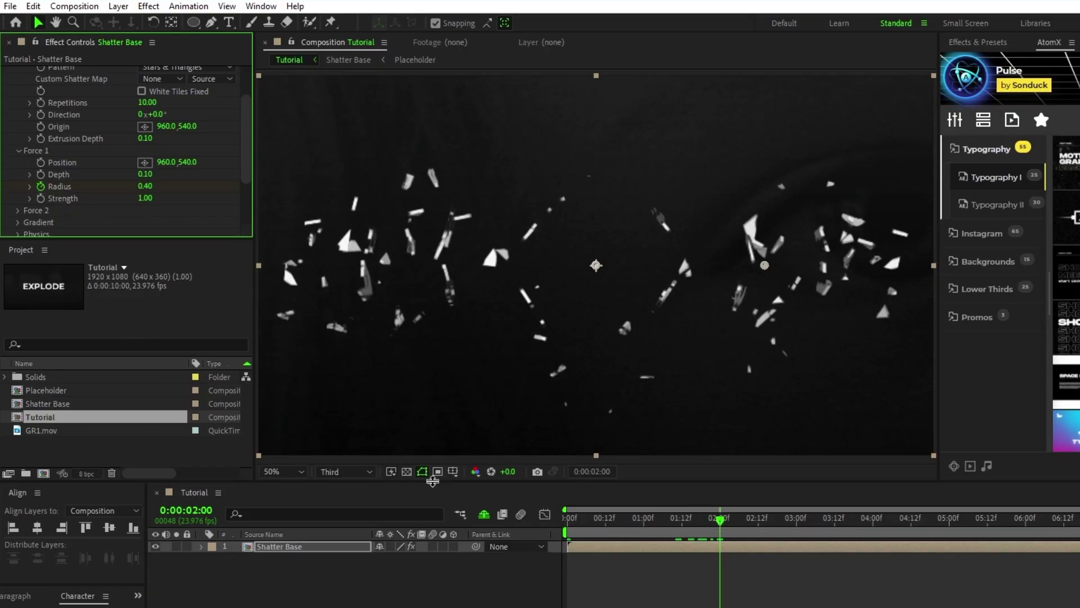
left_click(146, 186)
type("0.1")
key("Return")
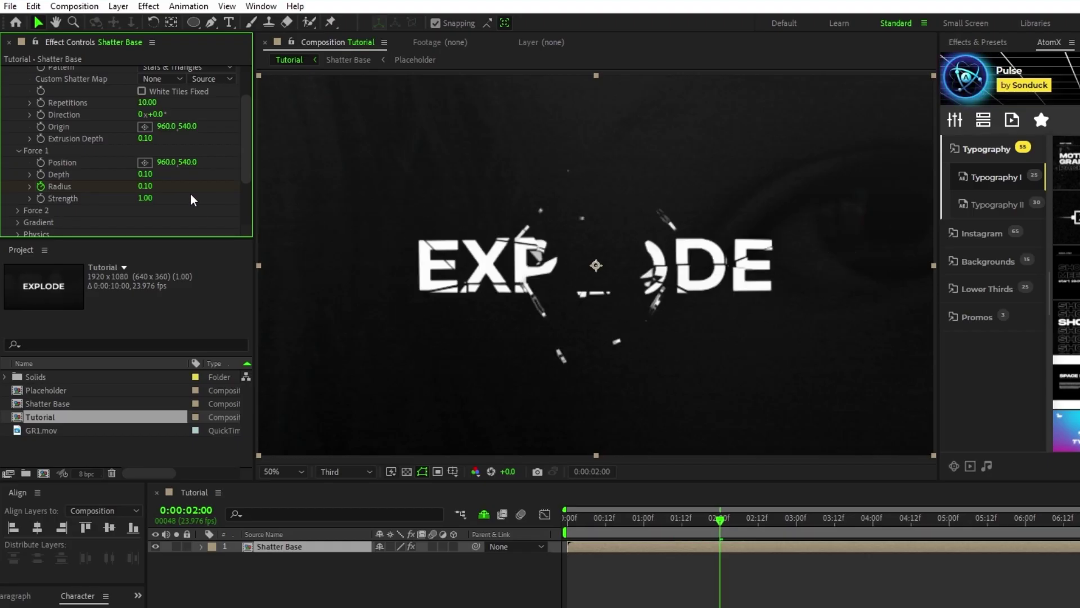
- At 4 seconds, keyframe the Radius at 0.80 and Easy Ease both Radius keyframes
left_click_drag(855, 518, 872, 519)
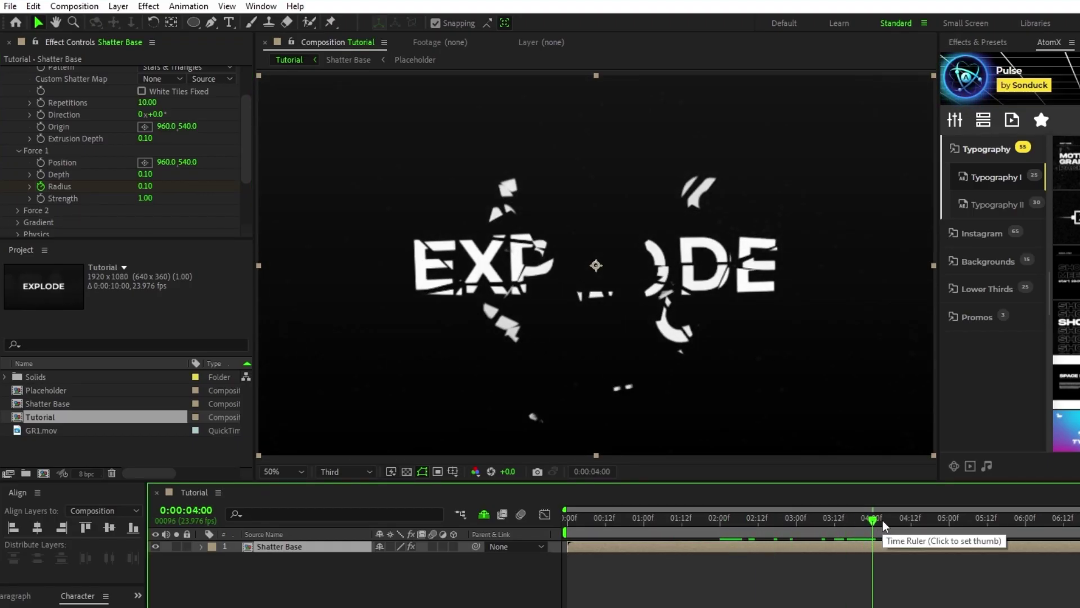
left_click(147, 187)
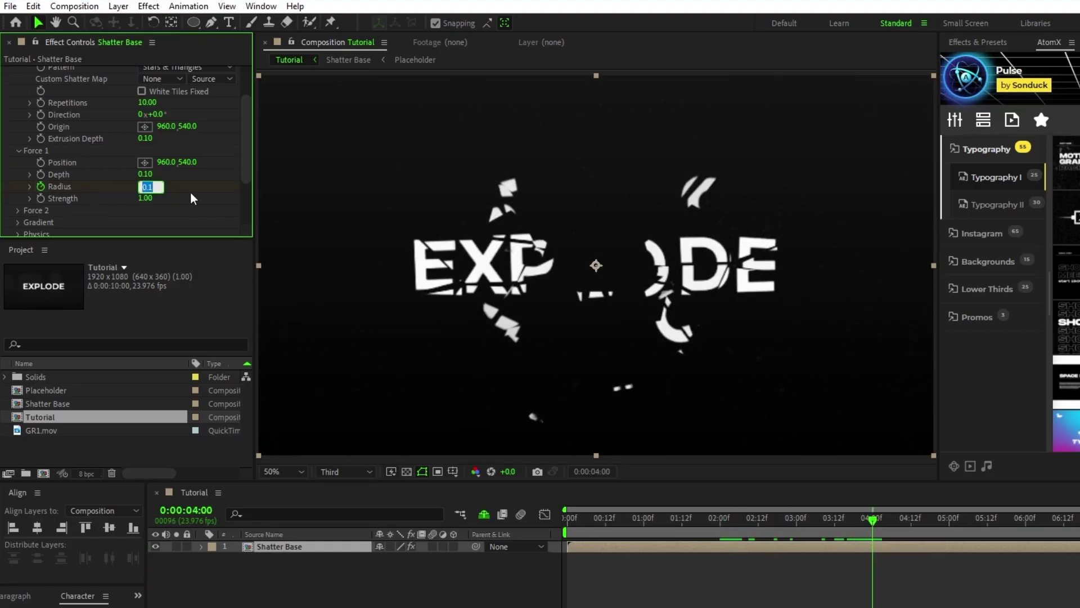
type("0.8")
key("Return")
key("u")
left_click_drag(710, 561, 869, 588)
key("F9")
left_click(886, 588)
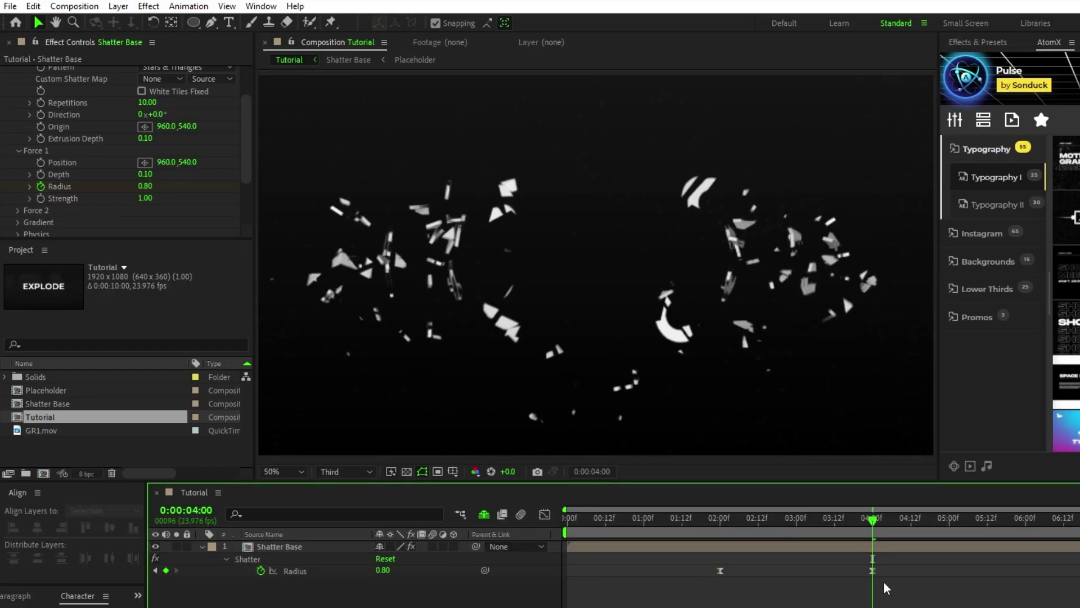
- Duplicate the Shatter Base layer and switch the copy's pattern to Glass
key("u")
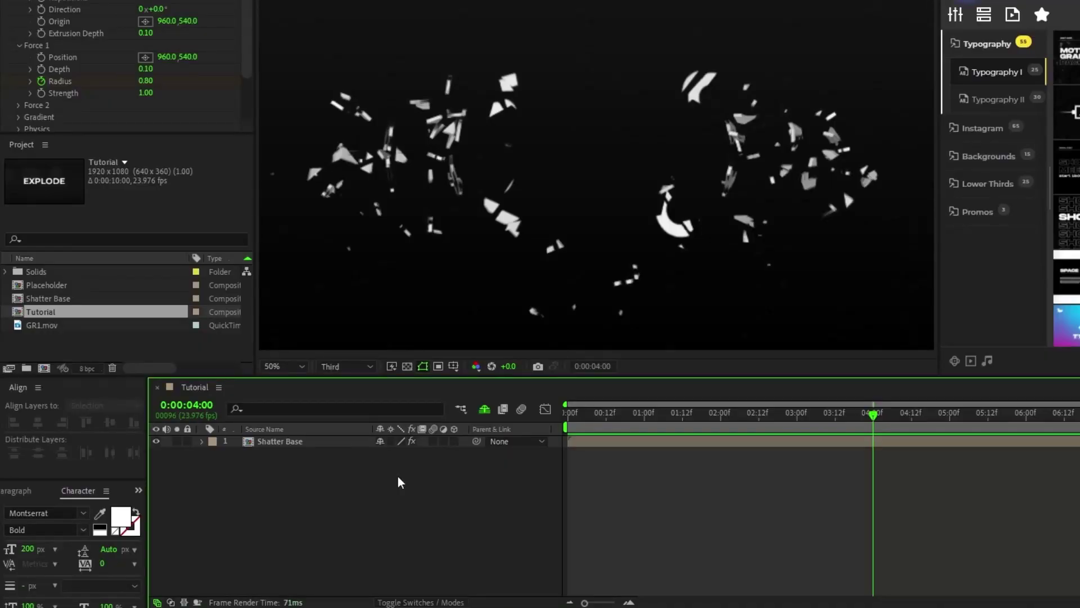
left_click(309, 549)
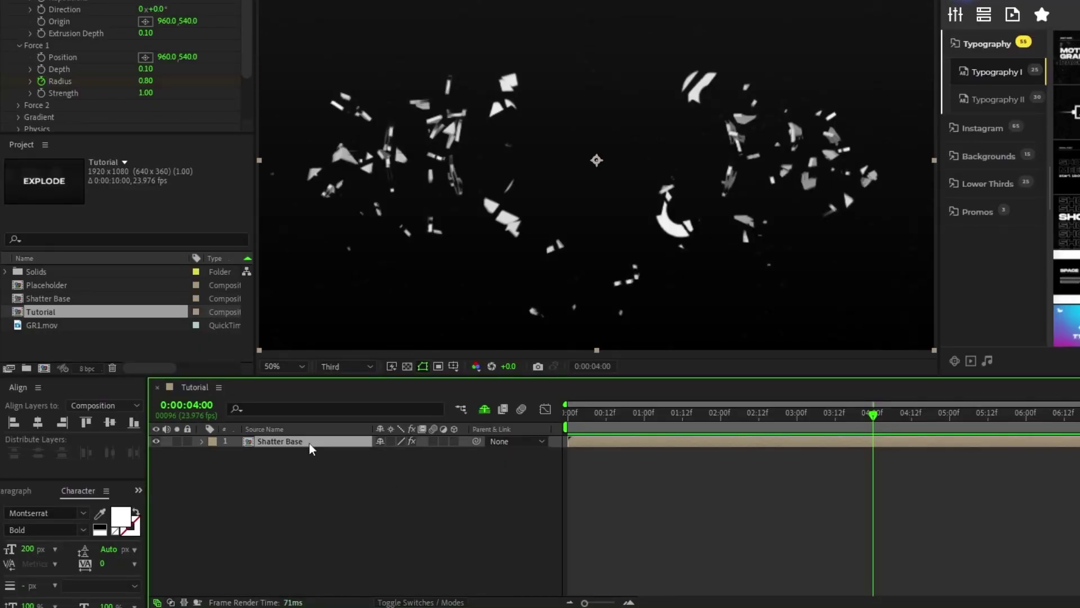
key("ctrl+d")
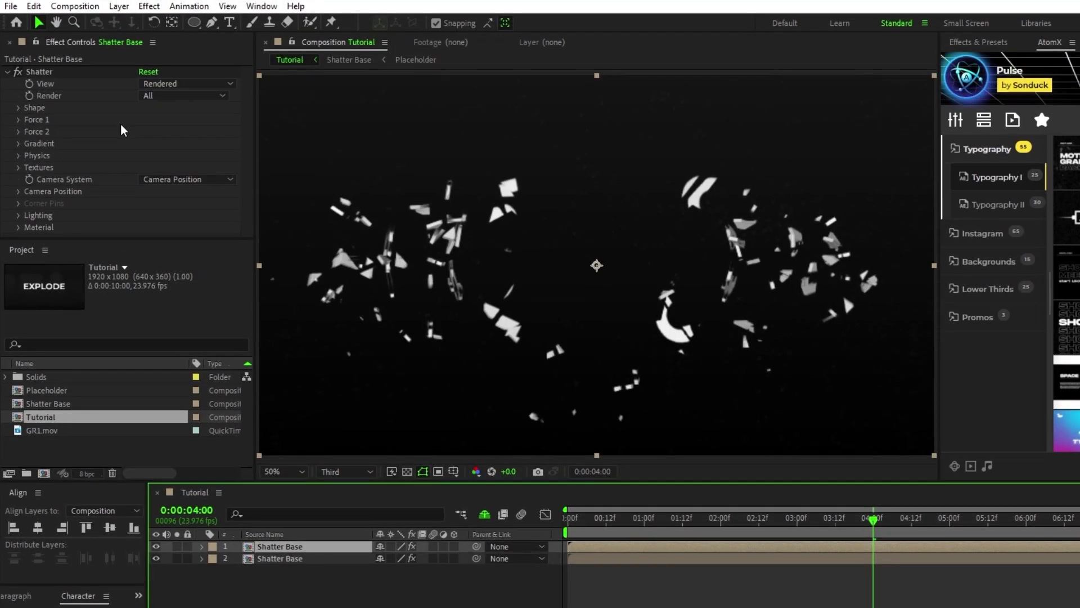
left_click(18, 108)
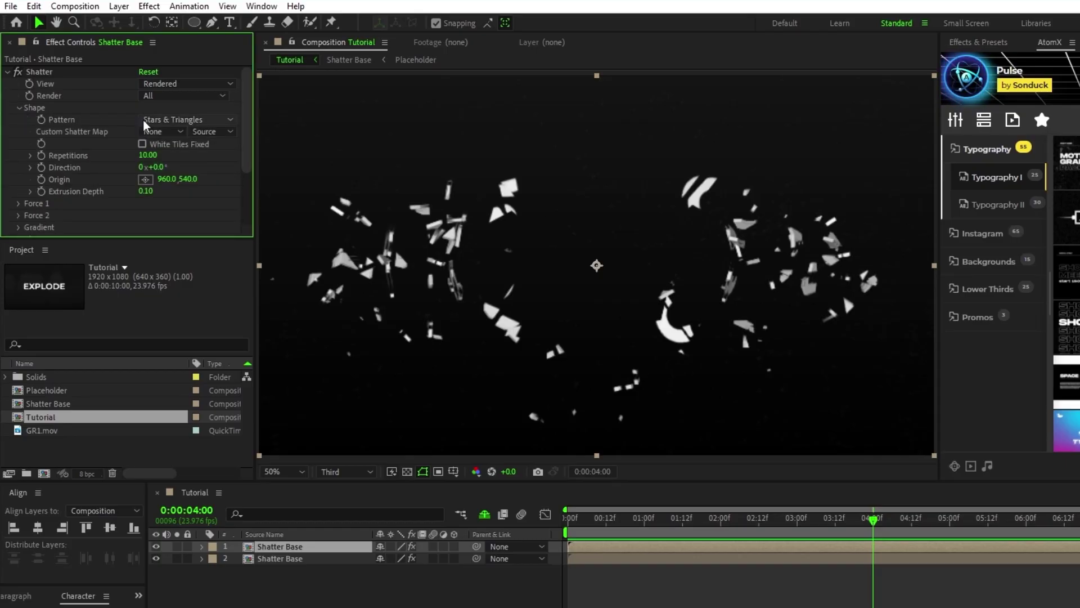
left_click(163, 119)
left_click(173, 232)
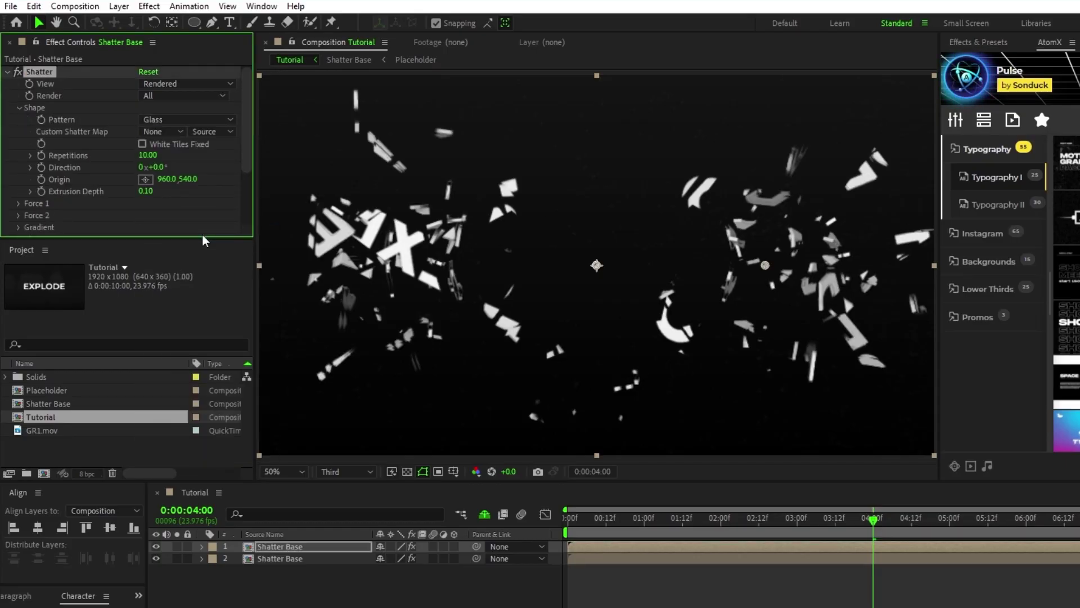
- Set Repetitions to 200 and Extrusion Depth to 0.02
left_click(147, 154)
type("200")
key("Return")
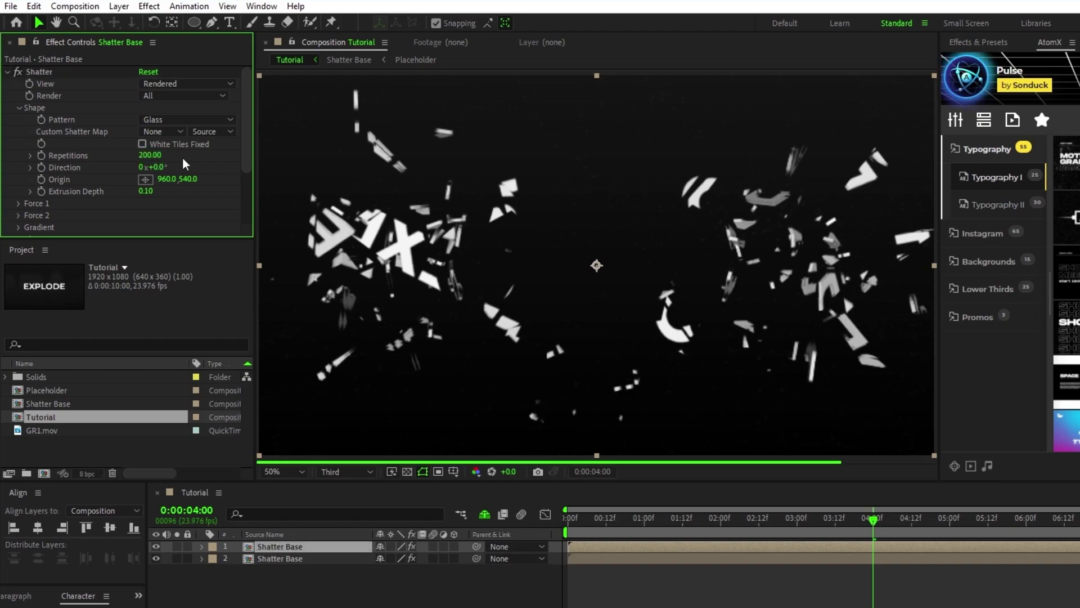
left_click(146, 191)
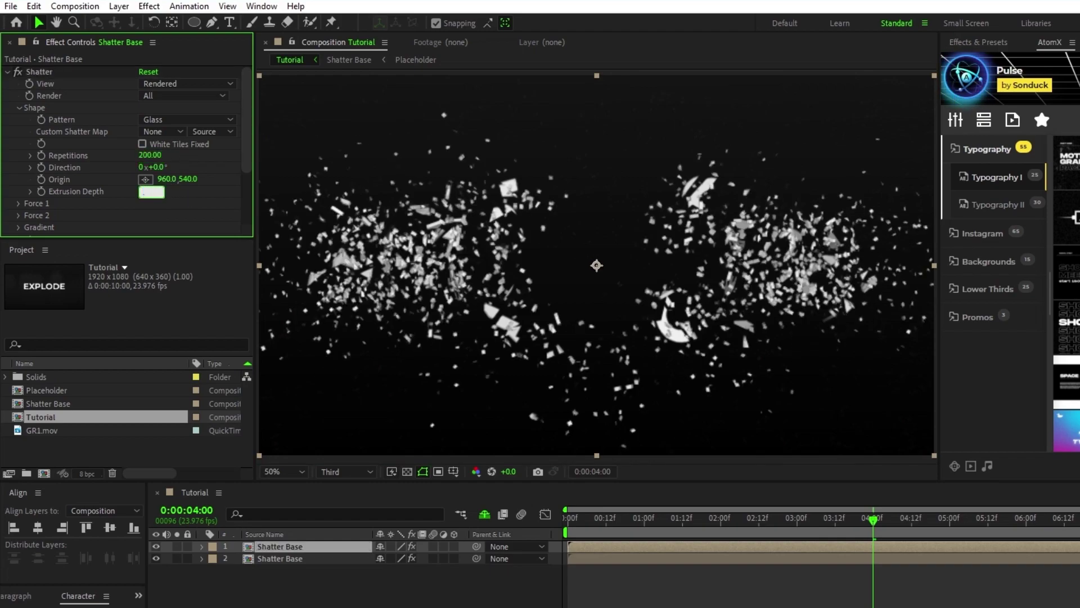
type(".02")
key("Return")
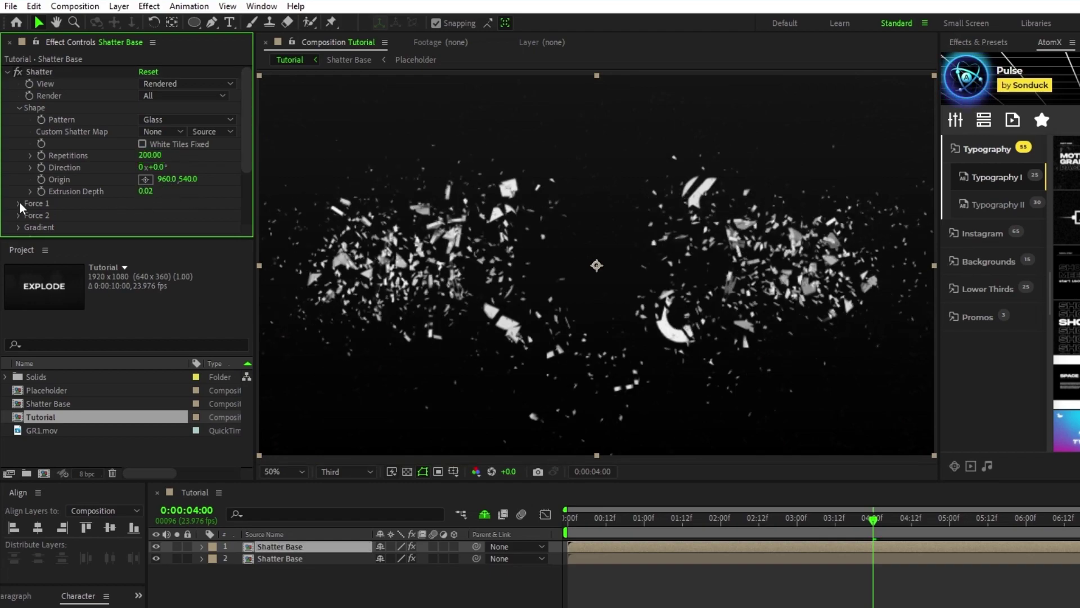
- At the 2-second keyframe, set Force 1 Radius to 0.14 and Strength to 0.50
left_click(19, 204)
scroll(18, 202, "down", 2)
key("u")
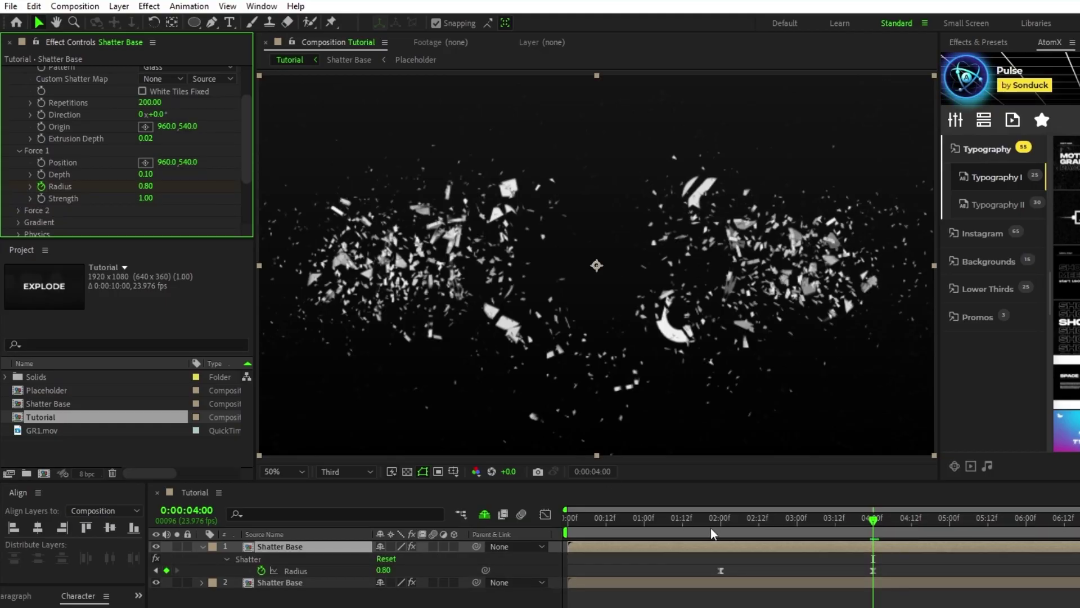
left_click(722, 523)
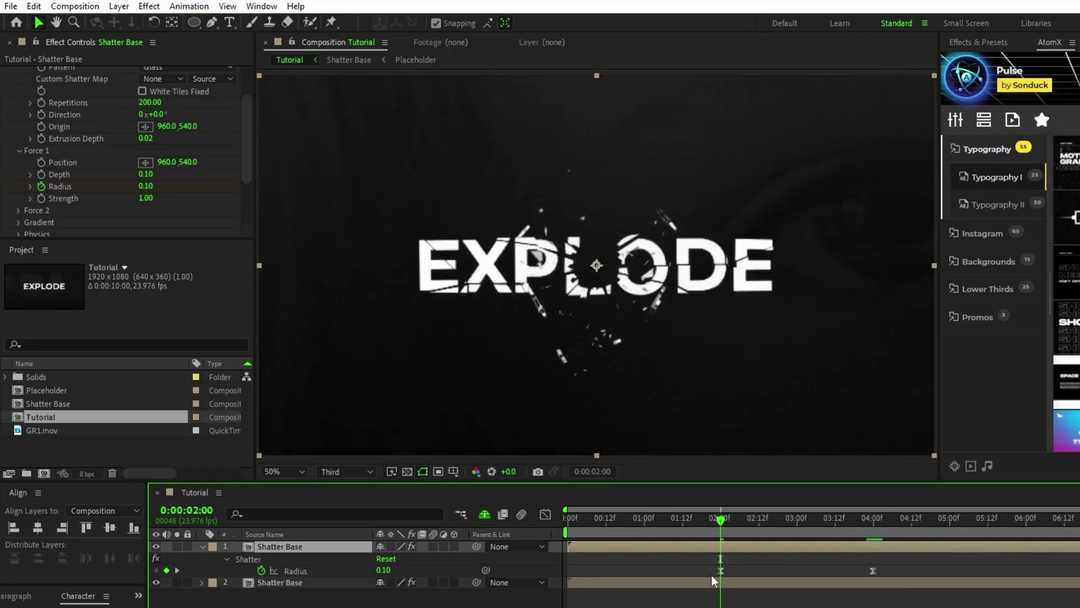
left_click(150, 184)
type(".14")
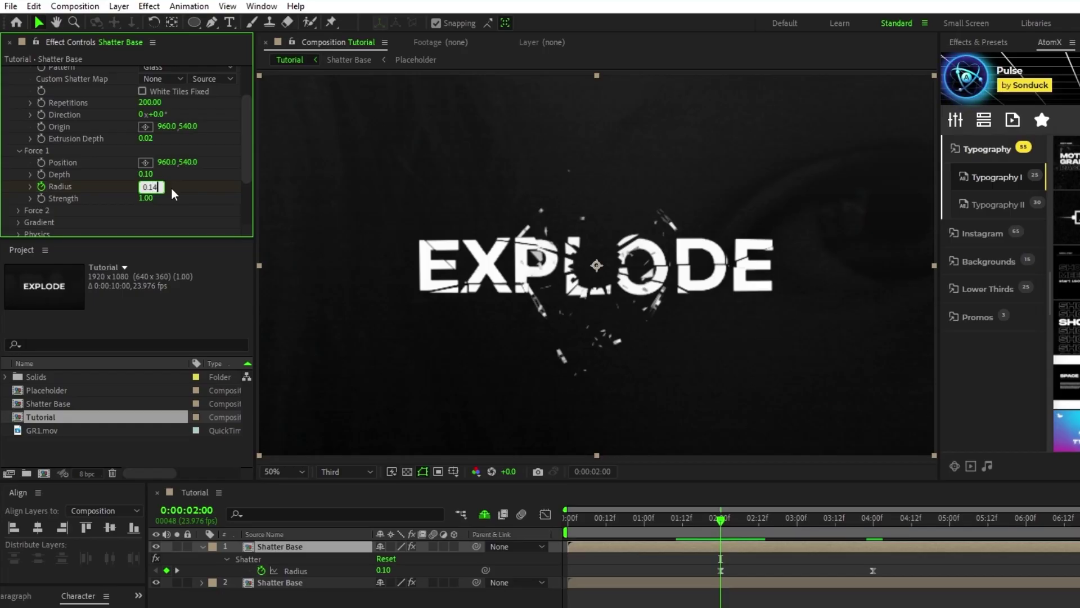
key("Return")
left_click(145, 198)
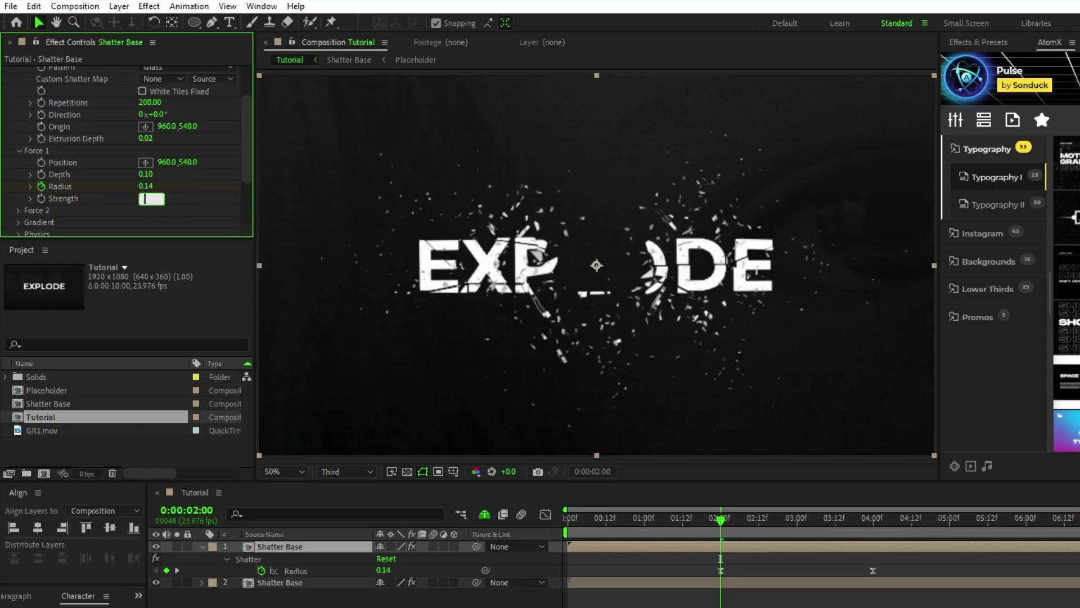
type(".5")
key("Return")
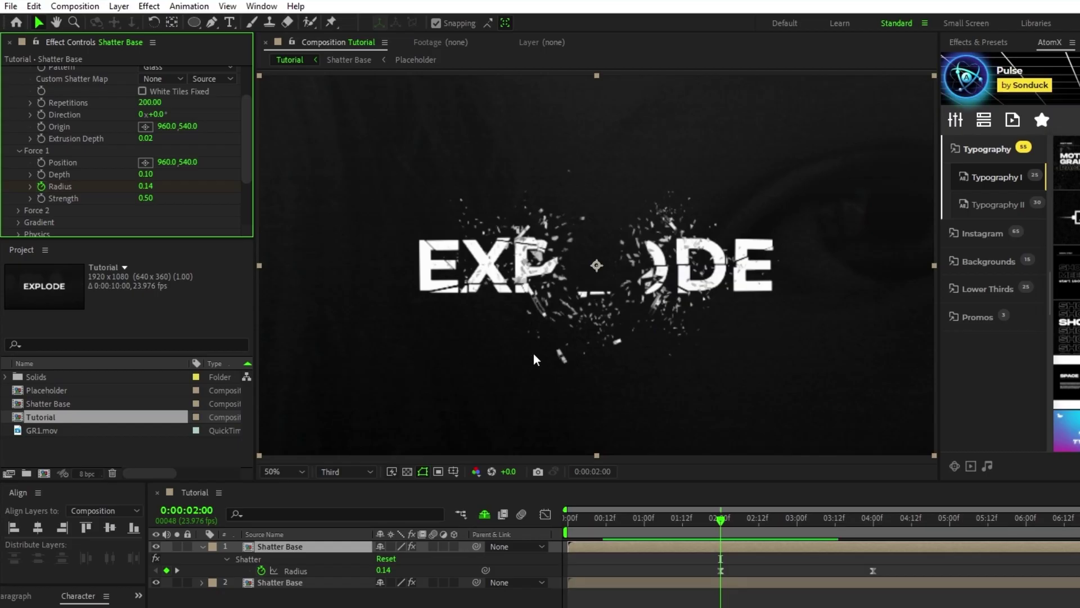
- Duplicate the top Shatter Base layer into a third copy with Physics Mass Variance at 50%
left_click(323, 546)
key("ctrl+d")
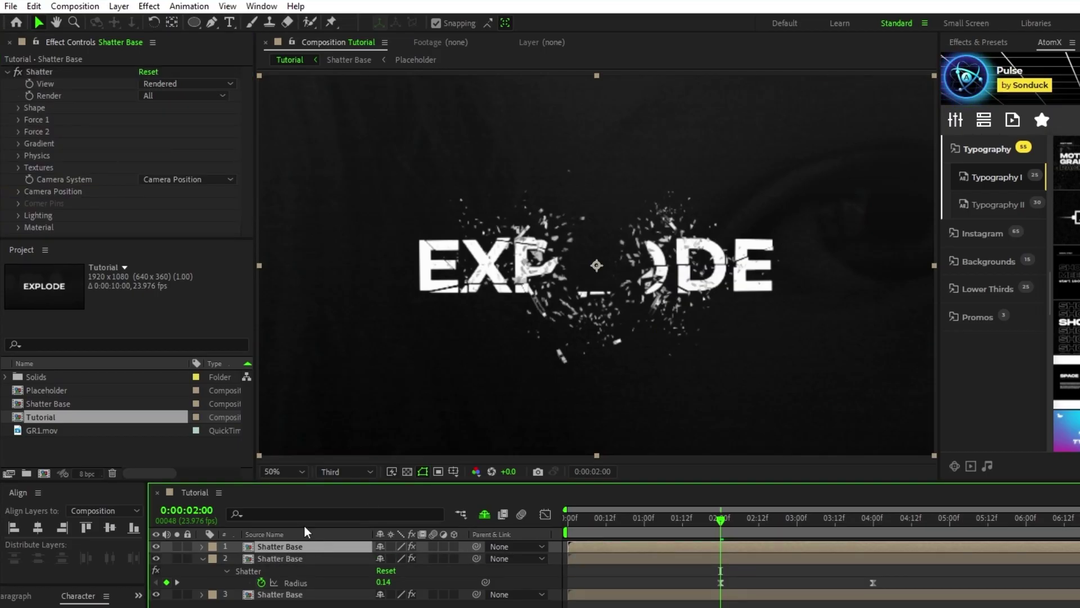
left_click(19, 156)
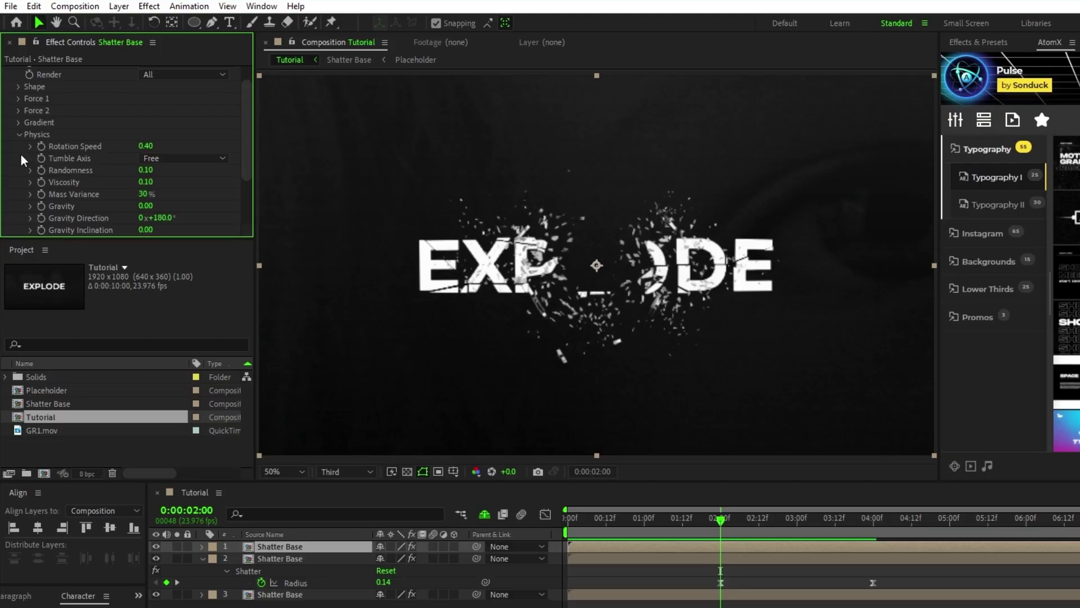
left_click(146, 195)
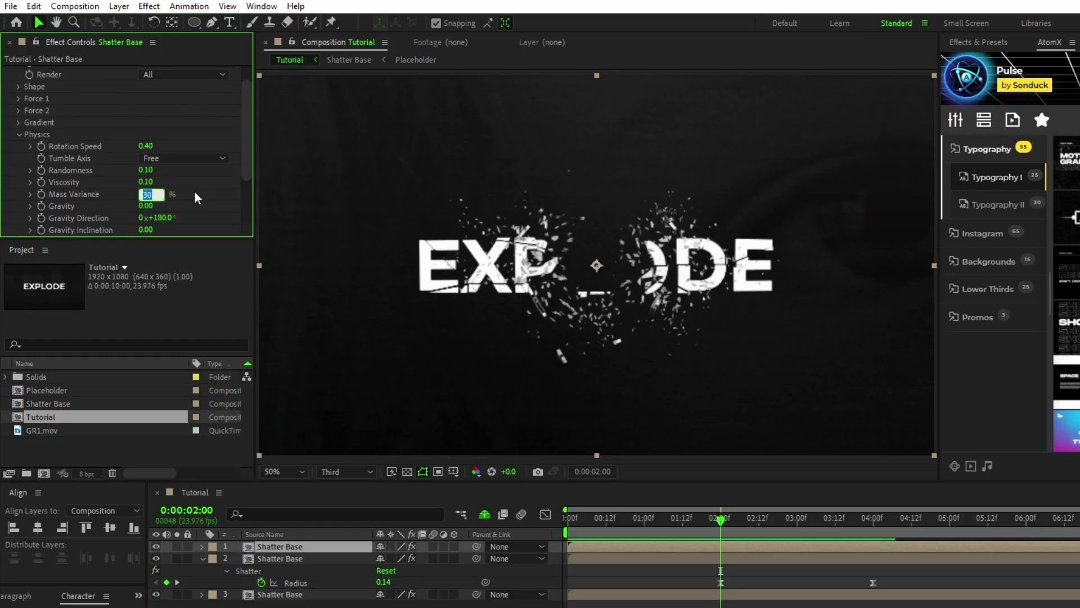
type("50")
key("Return")
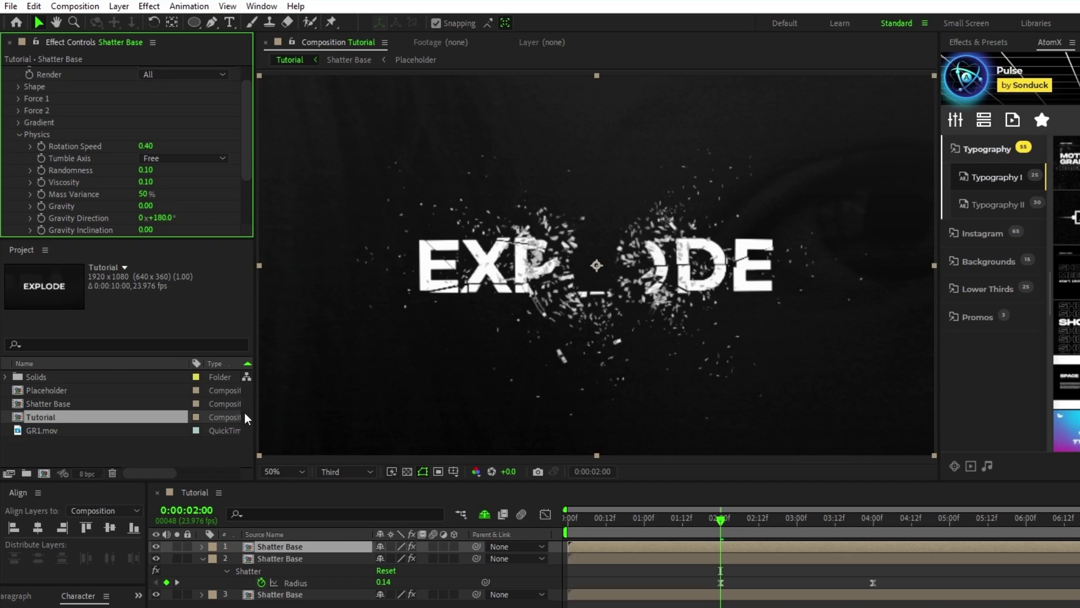
- Duplicate the third Shatter Base into a fourth copy and set the top layer's pattern to Glass
left_click(307, 570)
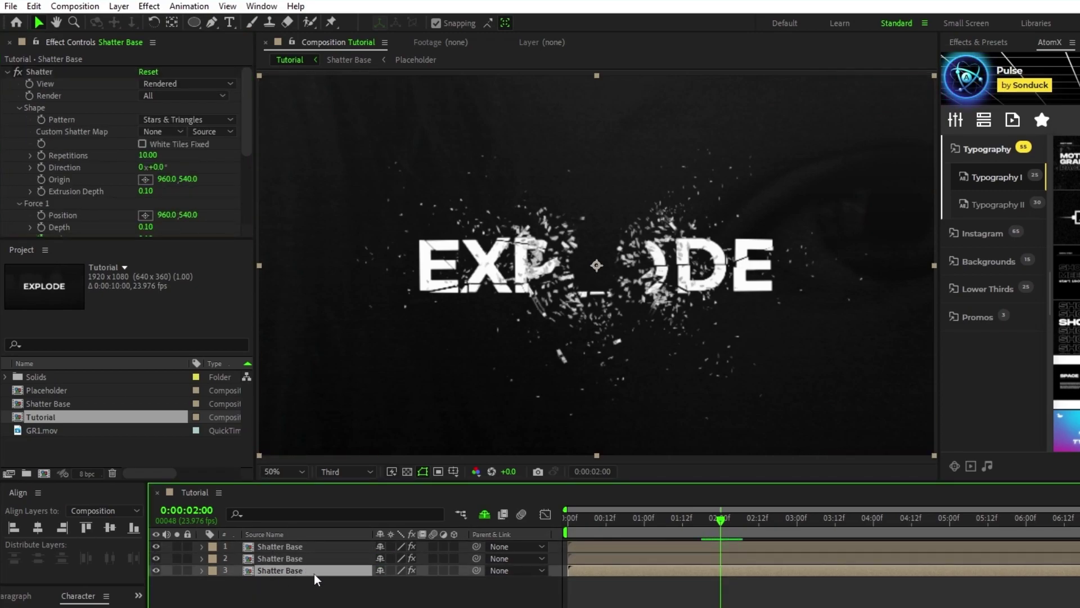
key("ctrl+d")
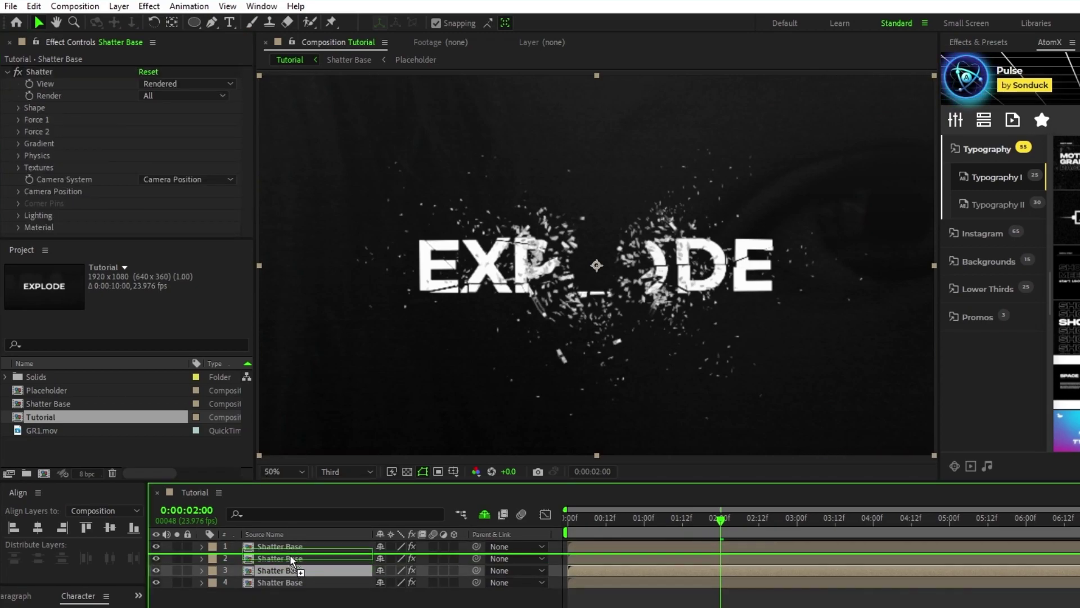
left_click(292, 546)
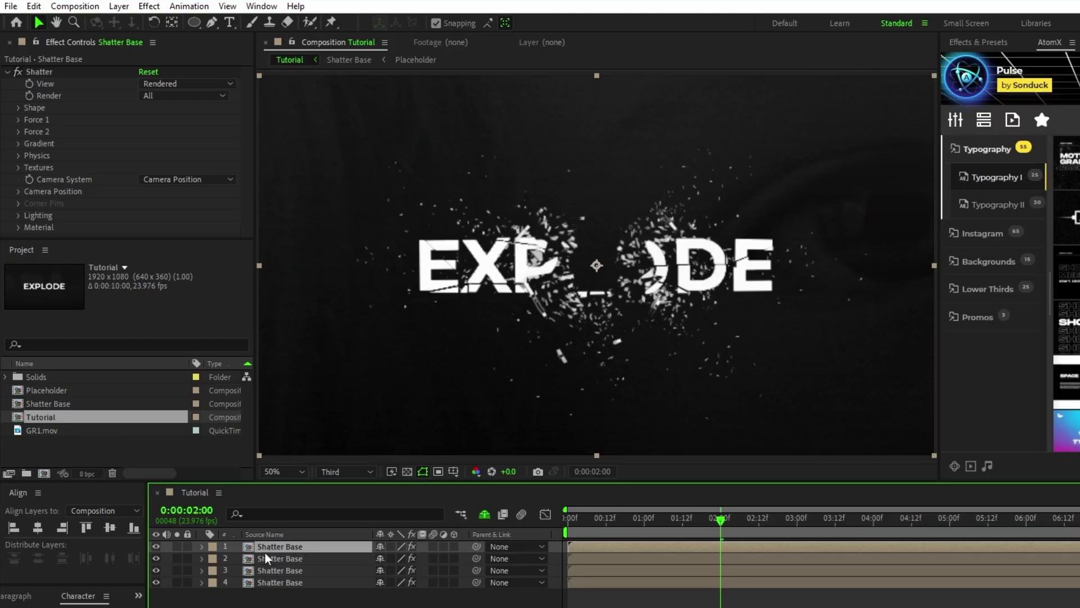
left_click(19, 108)
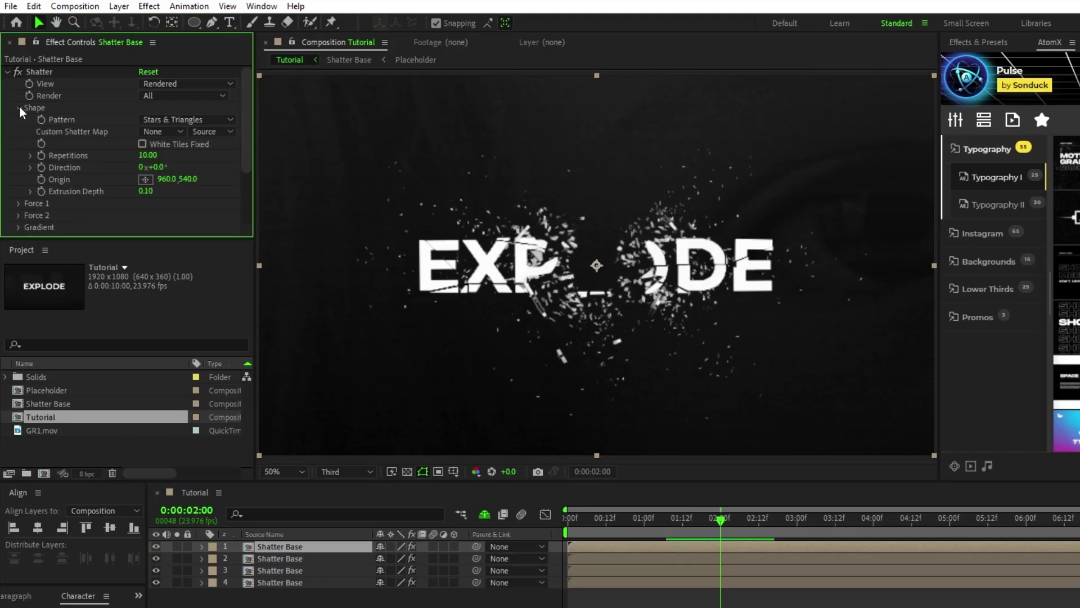
left_click(142, 120)
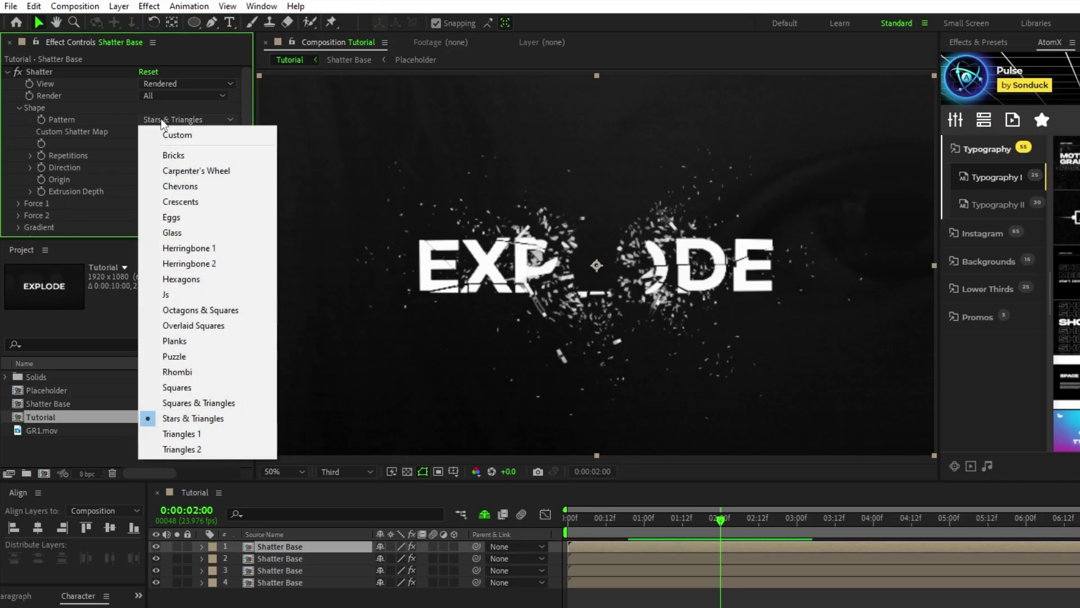
left_click(186, 235)
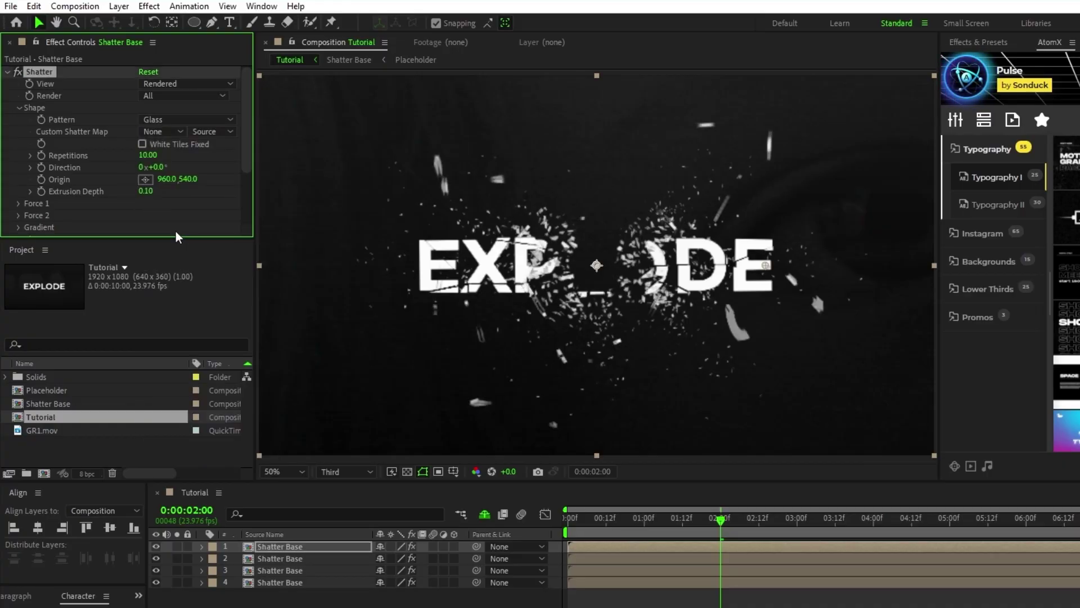
- Set the top layer's Force 1 Strength to 0.50 and Rotation Speed to 0.20
left_click(19, 203)
scroll(21, 208, "down", 2)
left_click(146, 199)
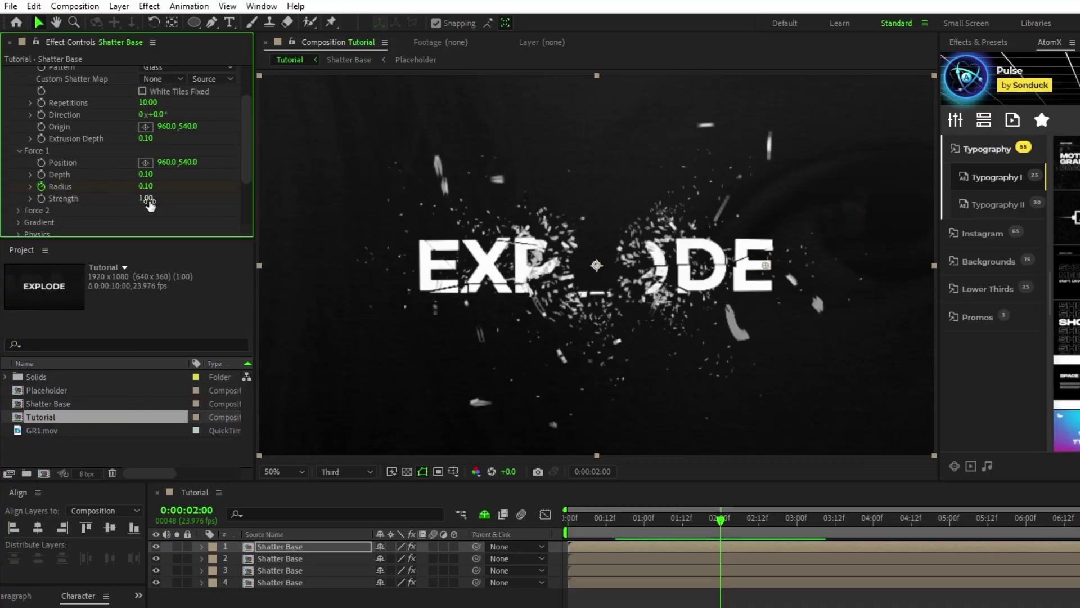
type(".5")
key("Return")
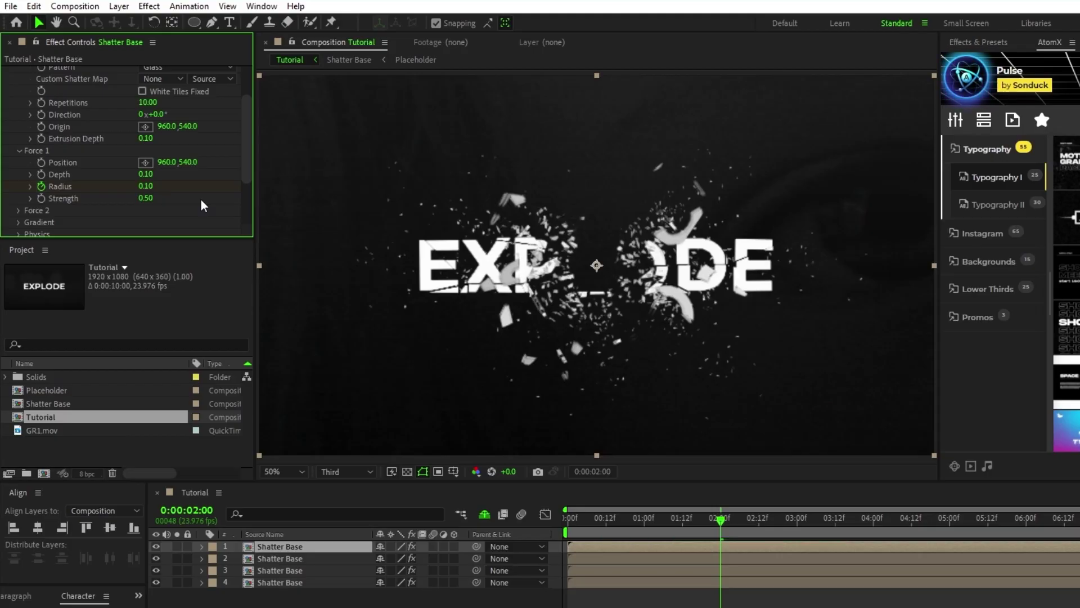
scroll(204, 205, "down", 2)
left_click(19, 203)
left_click(151, 146)
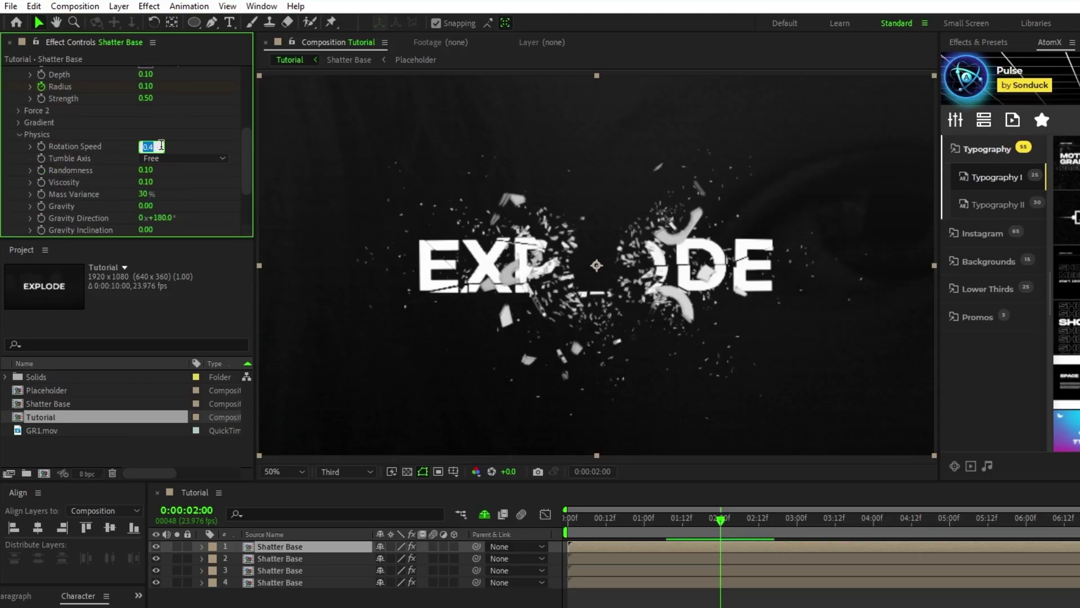
type(".2")
key("Return")
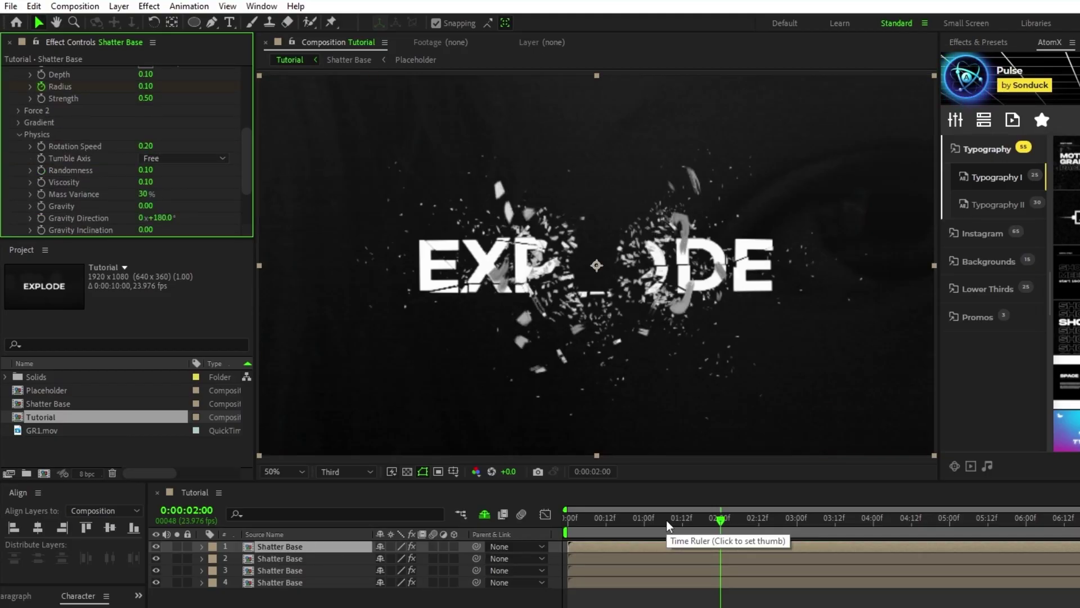
- Select all four Shatter Base layers and pre-compose them into 'Shatter Full'
left_click(296, 583, "shift")
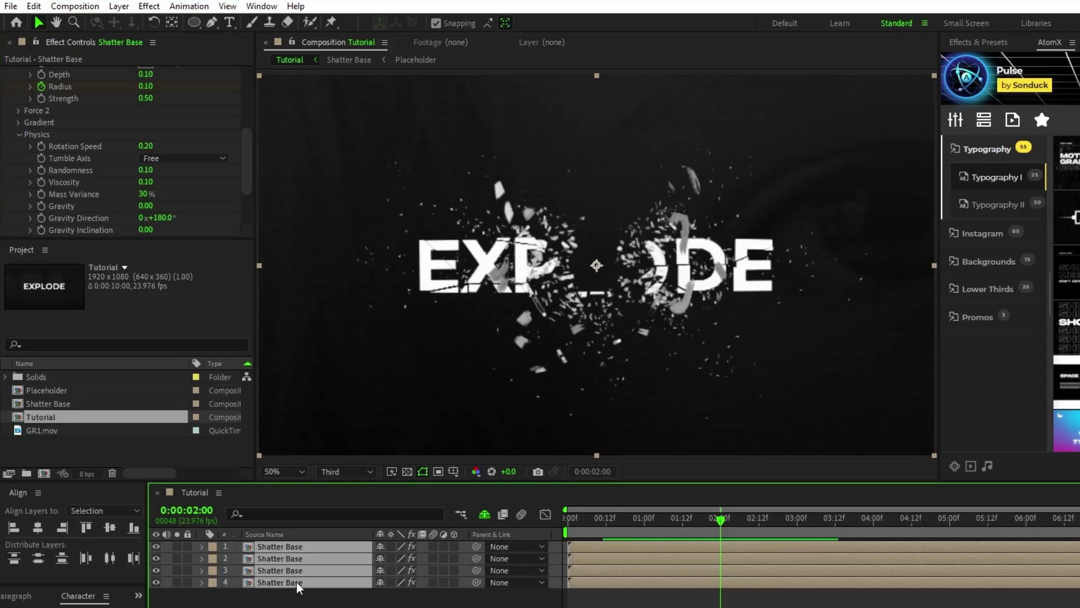
right_click(312, 580)
left_click(344, 504)
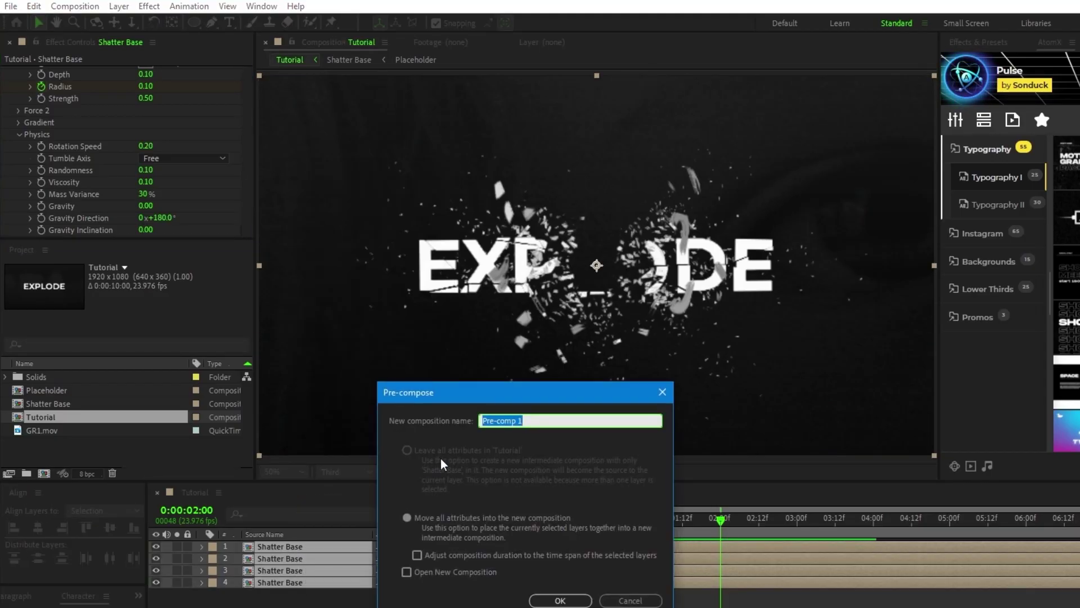
type("Shatt")
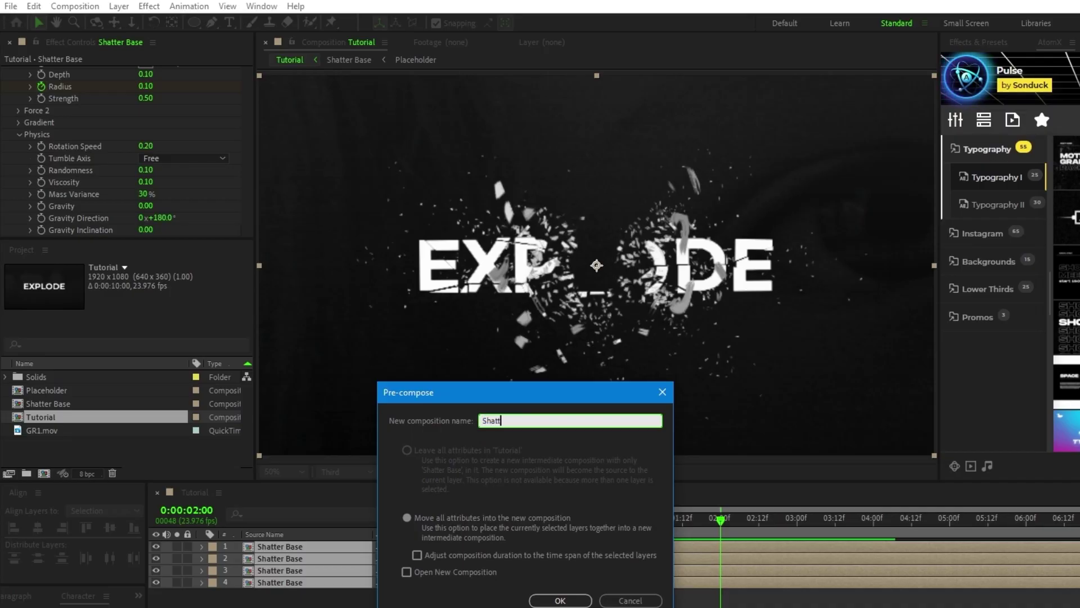
left_click(556, 600)
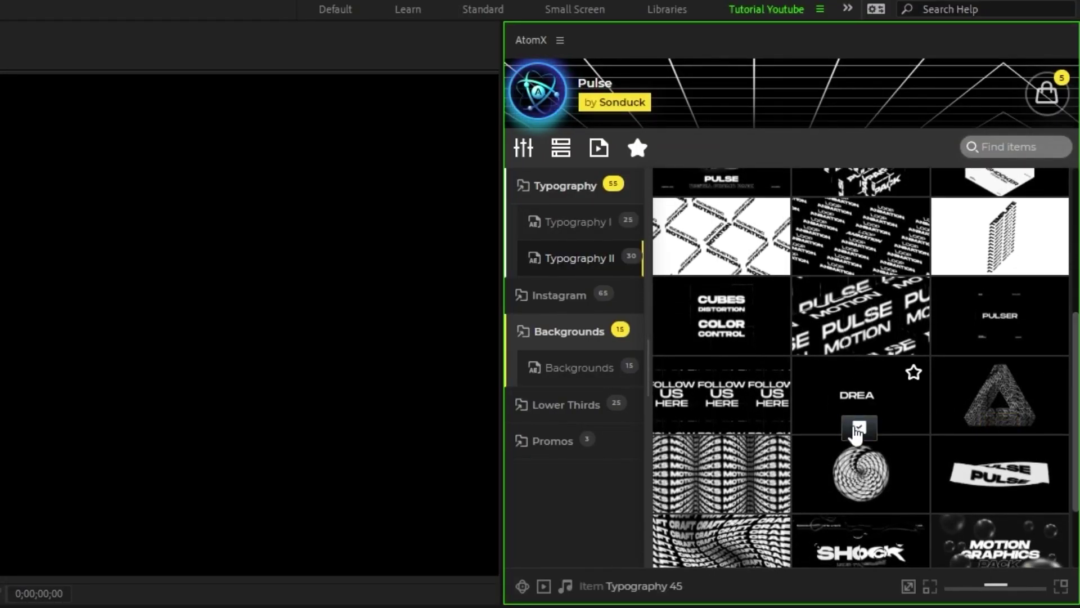
left_click(859, 428)
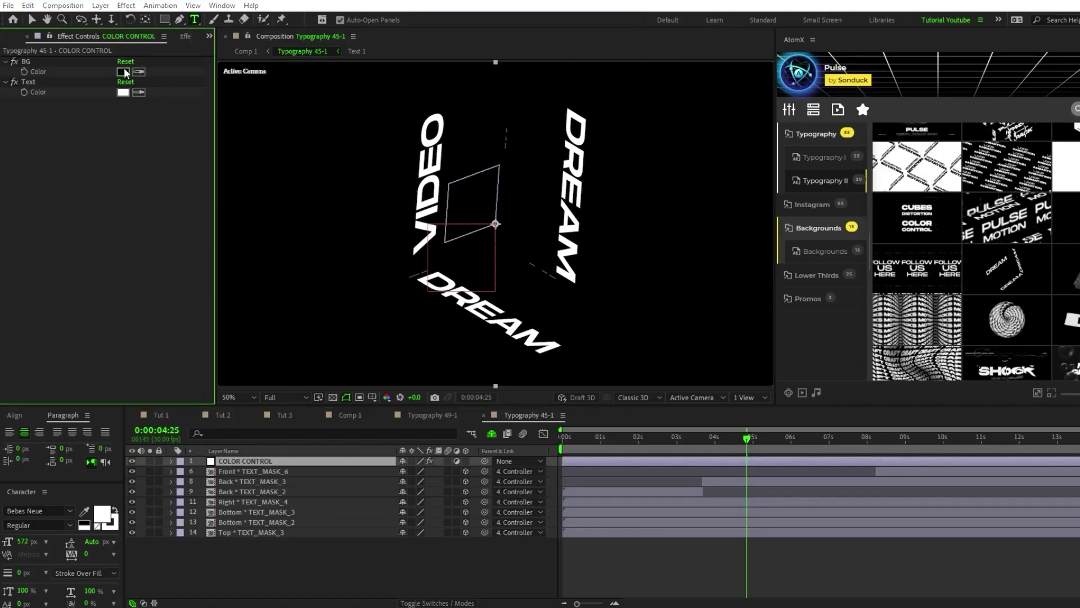
left_click(123, 72)
left_click(349, 337)
left_click(401, 305)
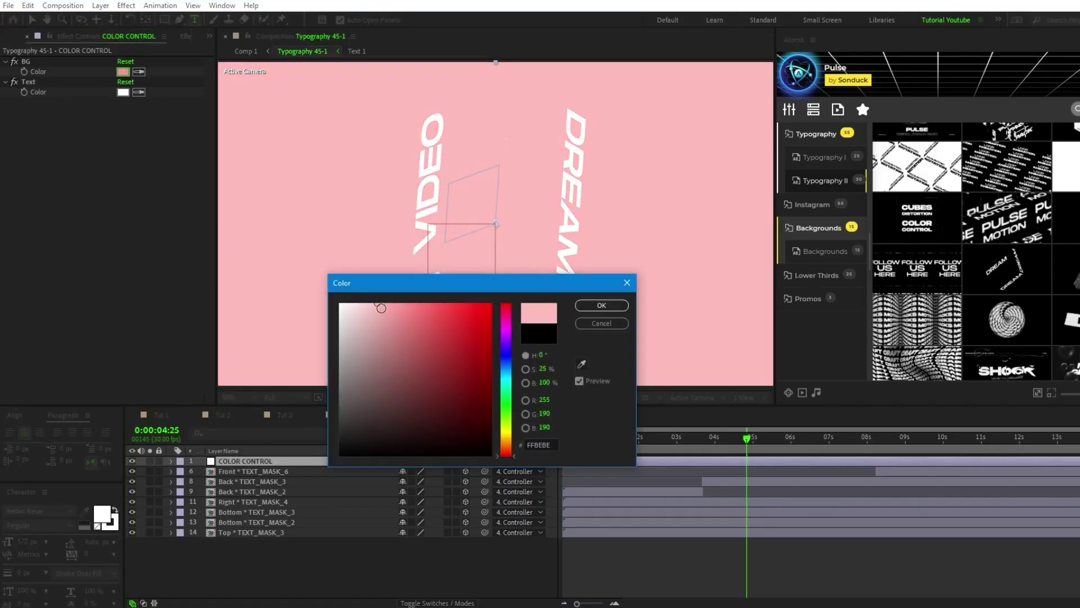
left_click(602, 305)
left_click(124, 92)
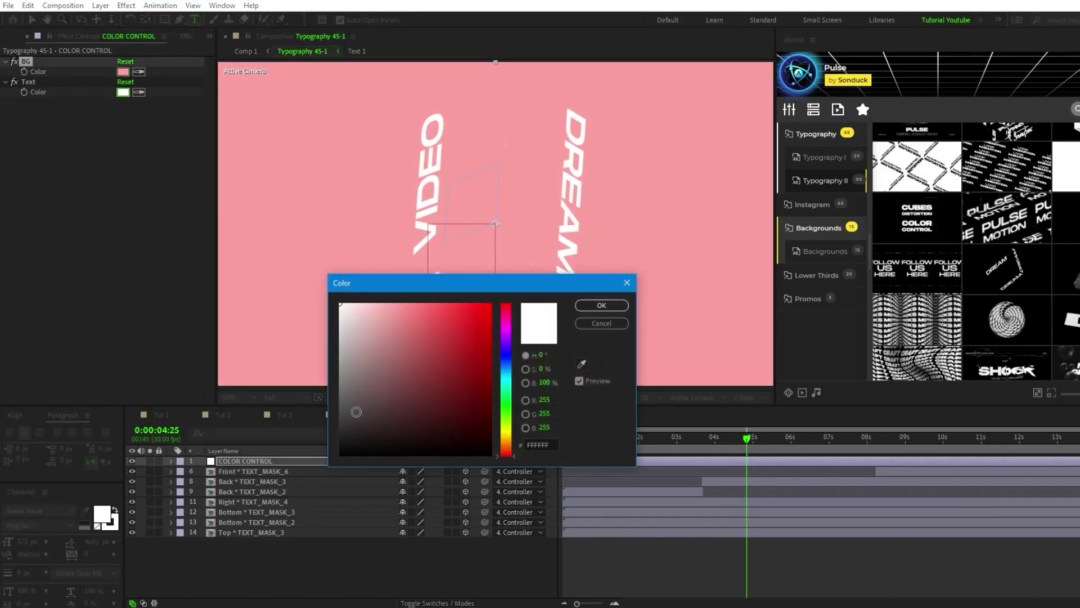
left_click_drag(356, 412, 339, 439)
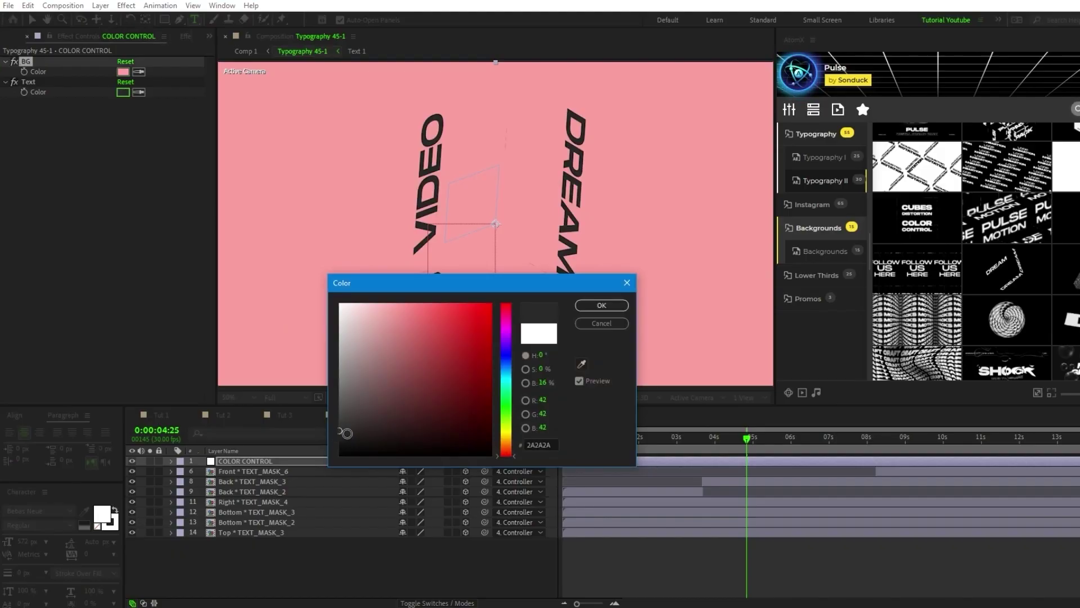
left_click(602, 305)
key("Home")
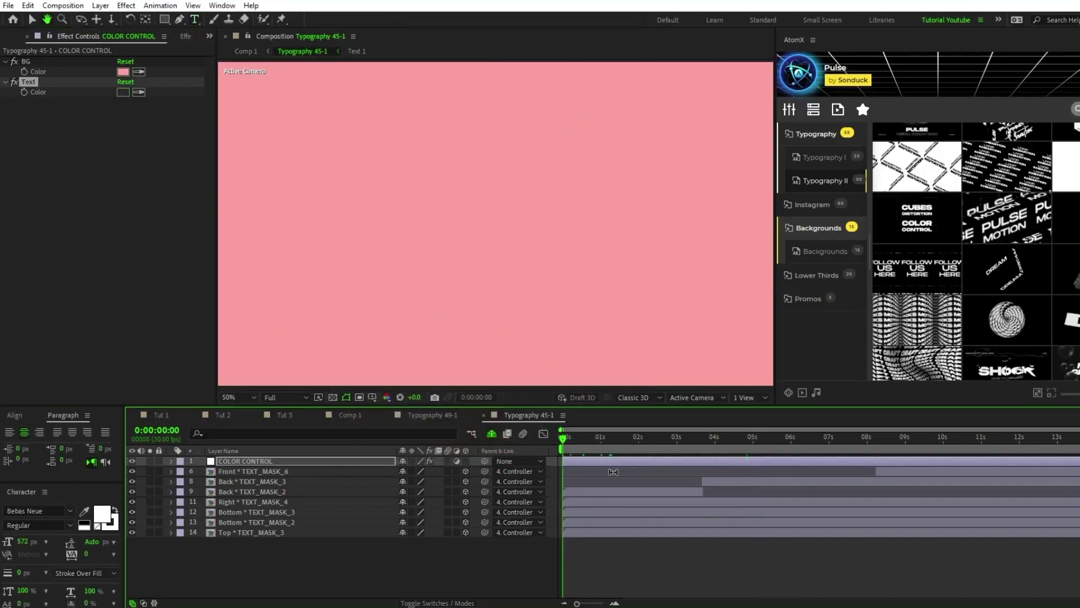
key("space")
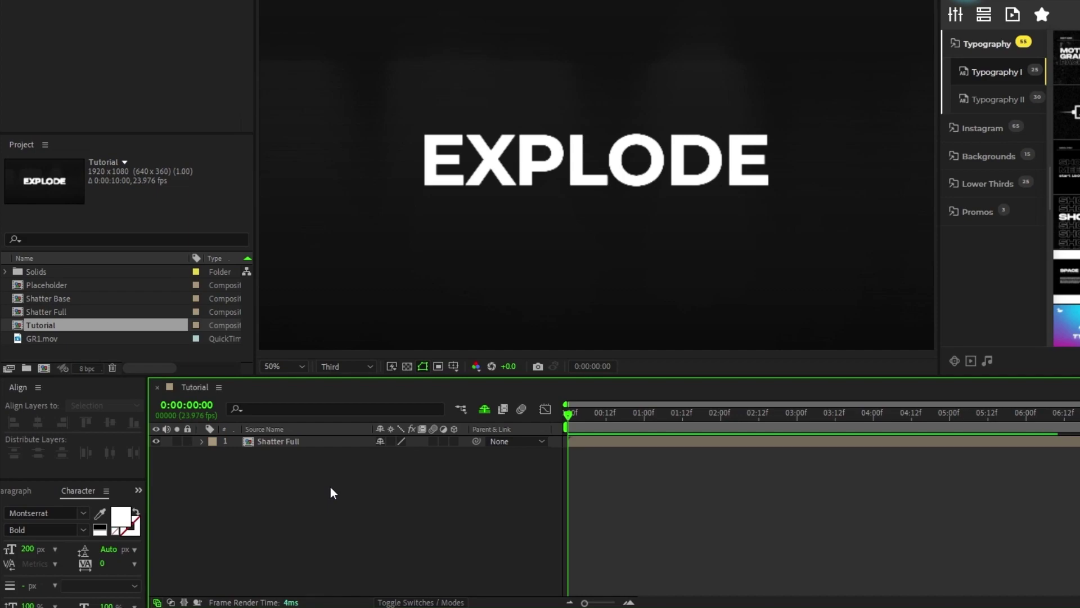
- Add Shift Channels to Shatter Full with Take Green and Take Blue Full Off, then duplicate the layer
left_click(293, 443)
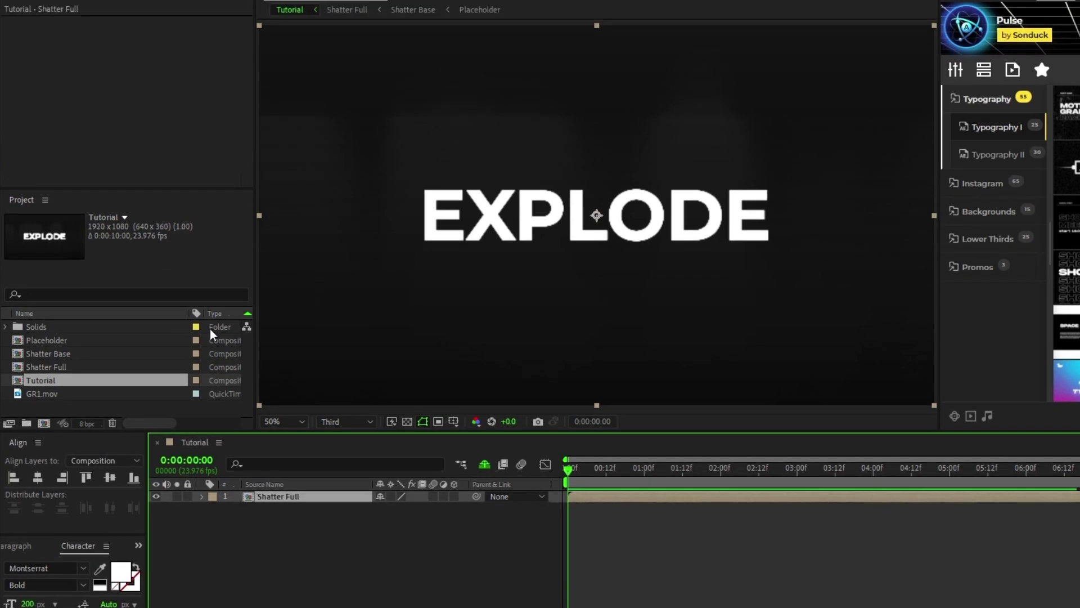
left_click(149, 7)
mouse_move(247, 141)
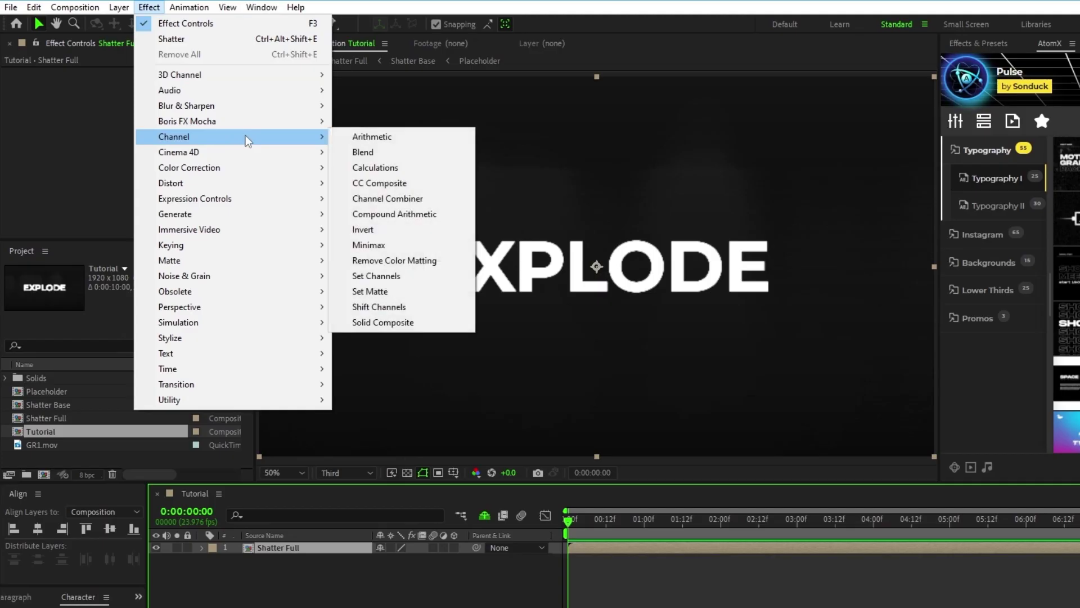
left_click(420, 308)
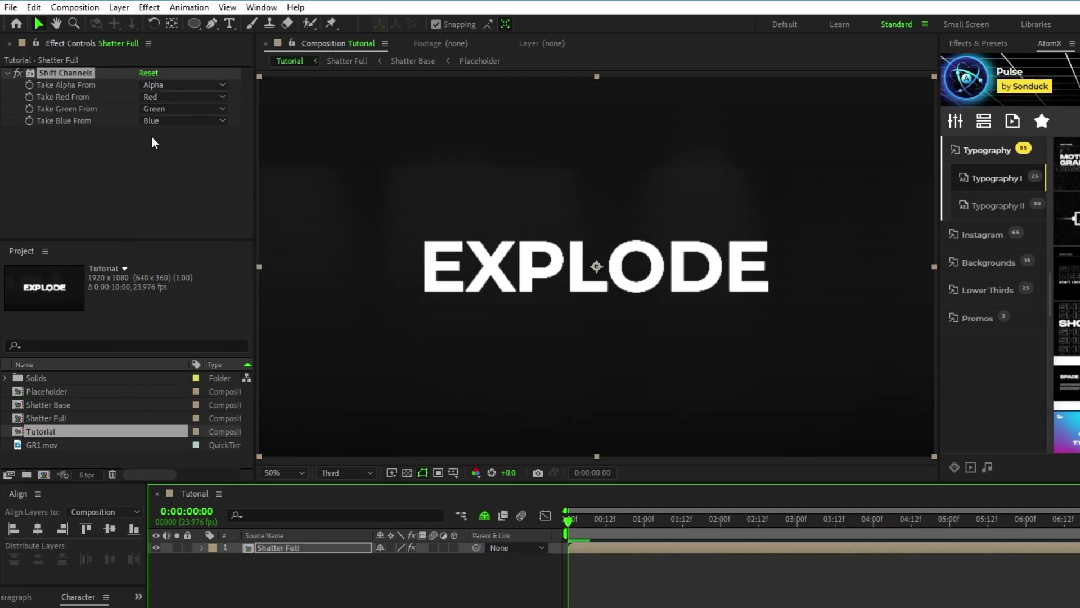
left_click(163, 109)
left_click(174, 260)
left_click(157, 122)
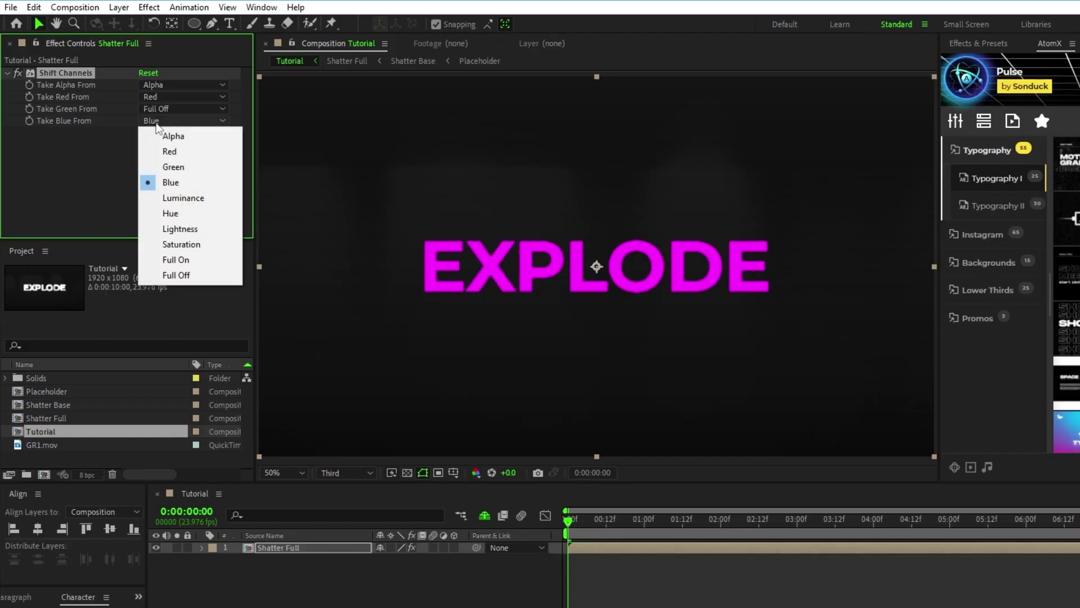
left_click(176, 275)
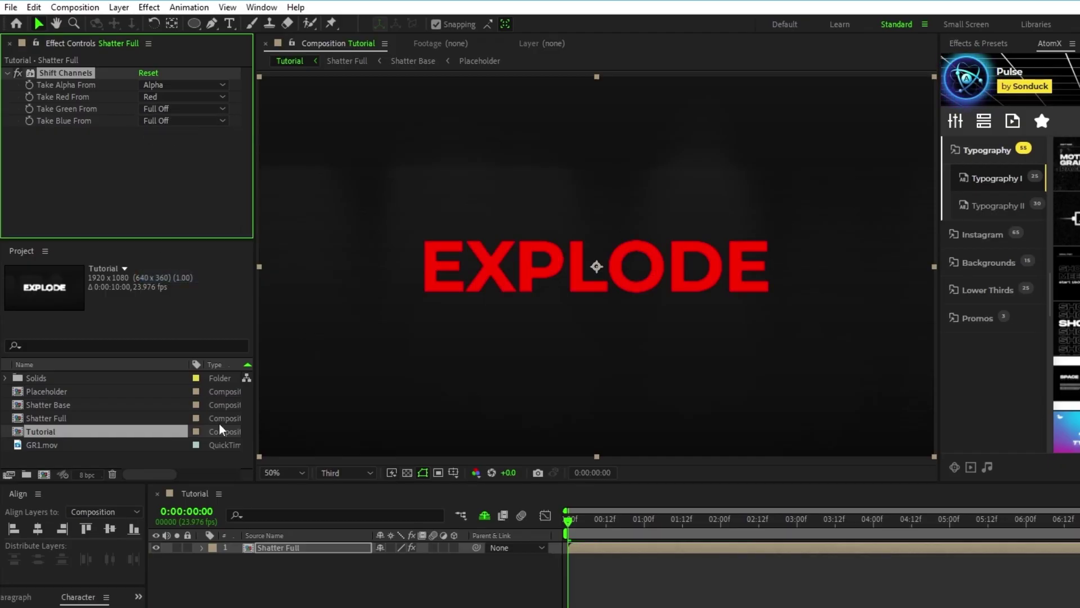
left_click(278, 548)
key("ctrl+d")
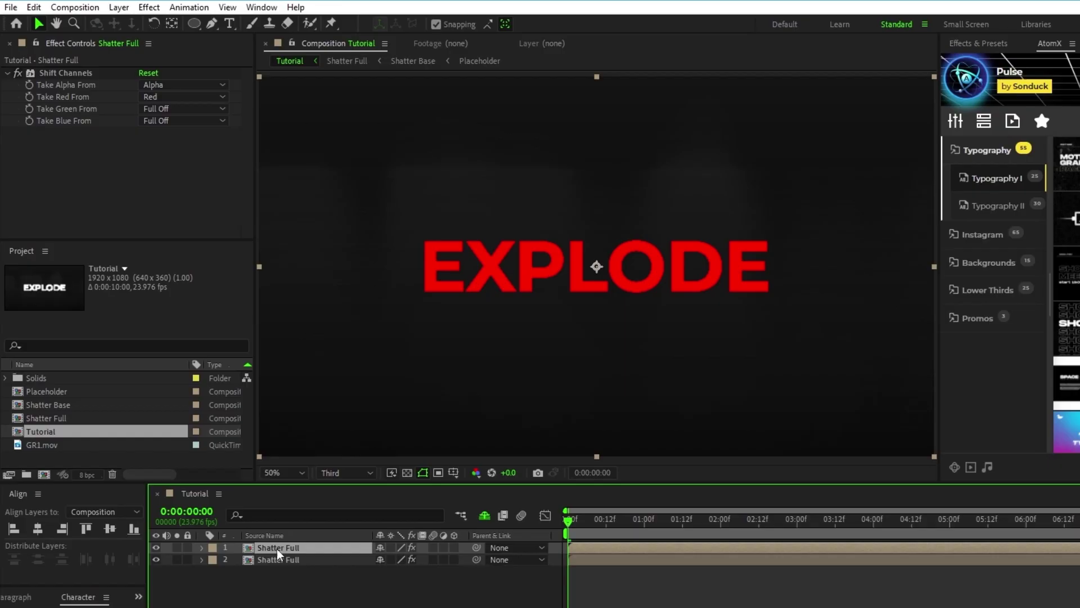
- Make the duplicate show only green by turning Red to Full Off and restoring Green
left_click(168, 96)
left_click(174, 251)
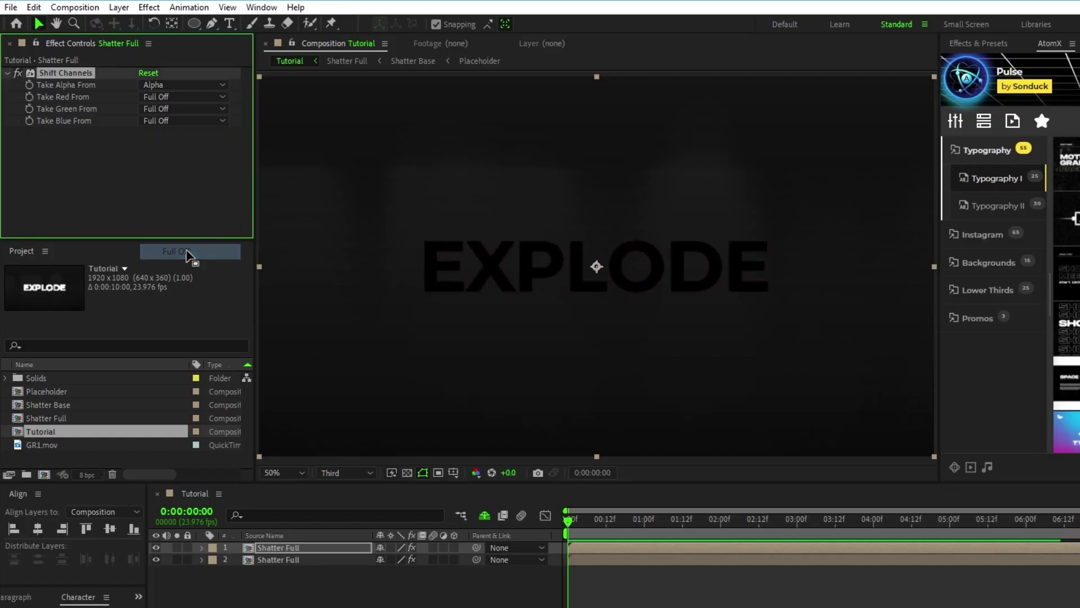
left_click(169, 109)
left_click(174, 156)
- Duplicate it into a blue-only copy, then reorder the three channel layers
left_click(279, 549)
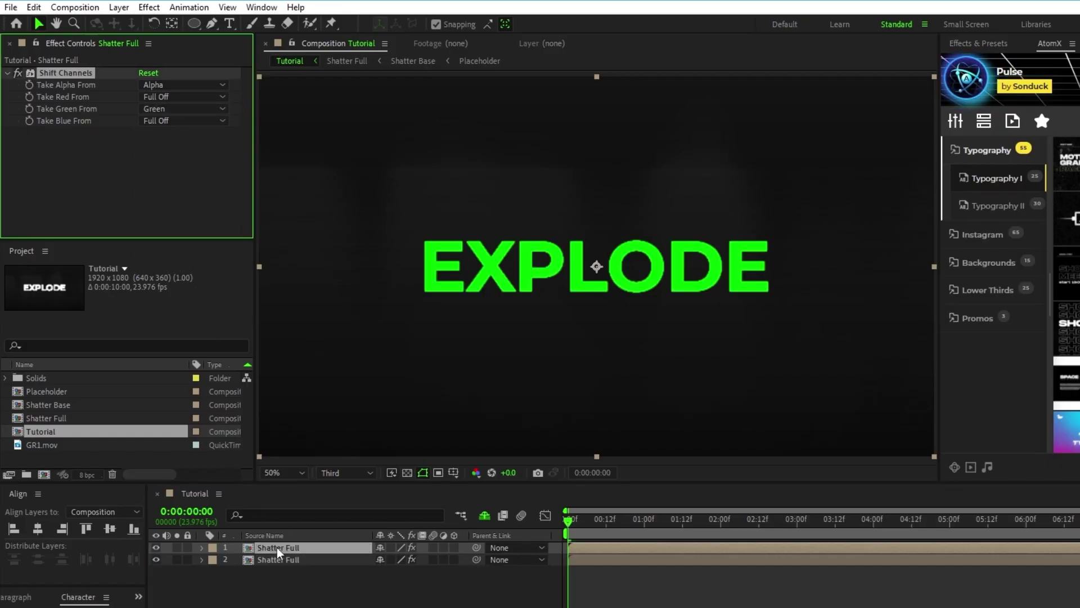
key("ctrl+d")
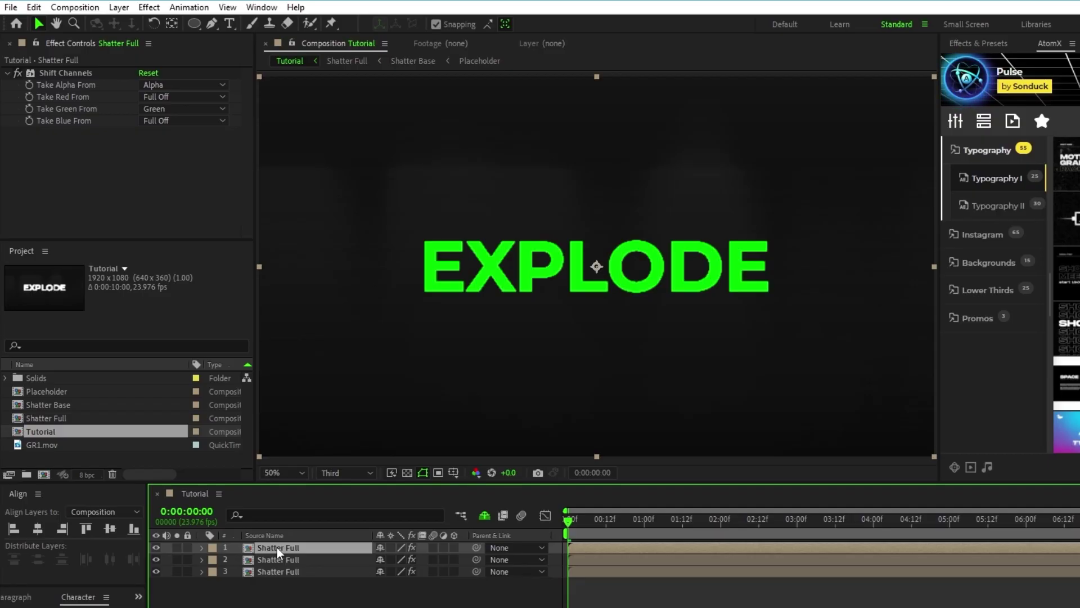
left_click(163, 109)
left_click(168, 262)
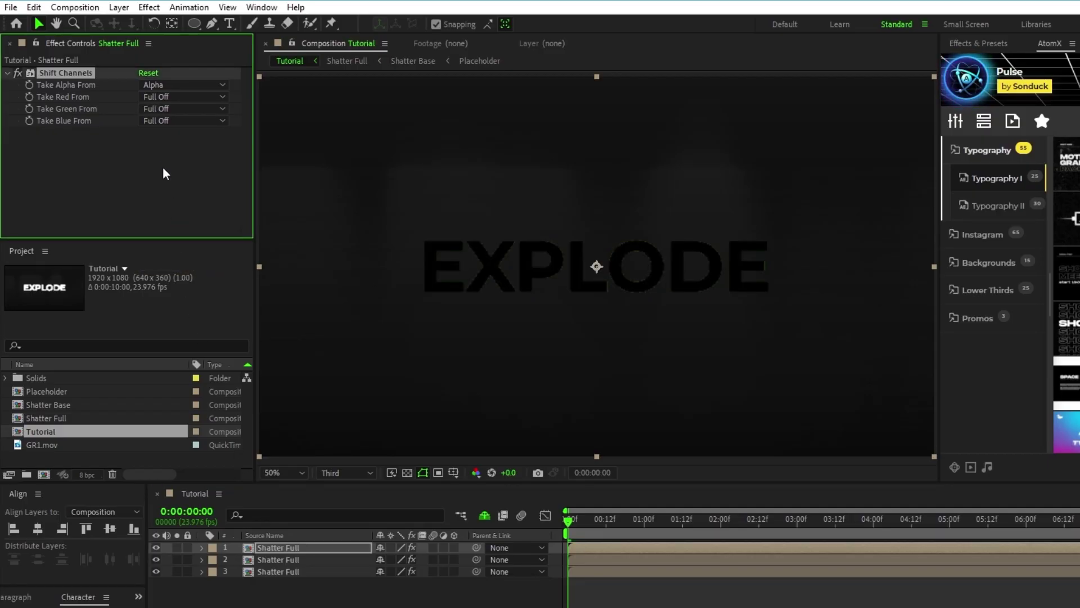
left_click(161, 121)
left_click(171, 182)
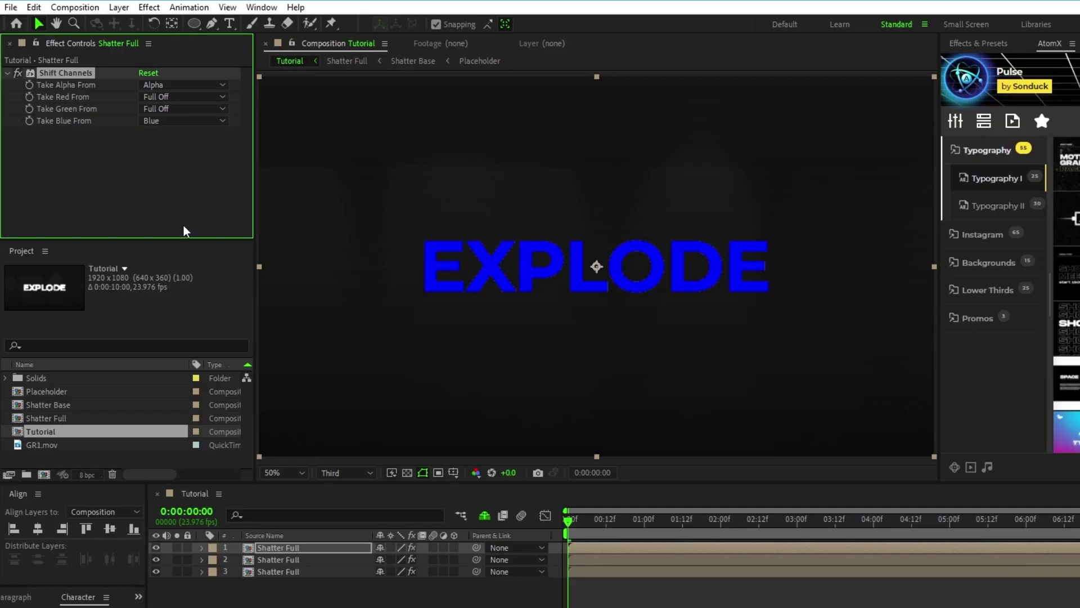
left_click(157, 547)
left_click_drag(285, 575, 267, 563)
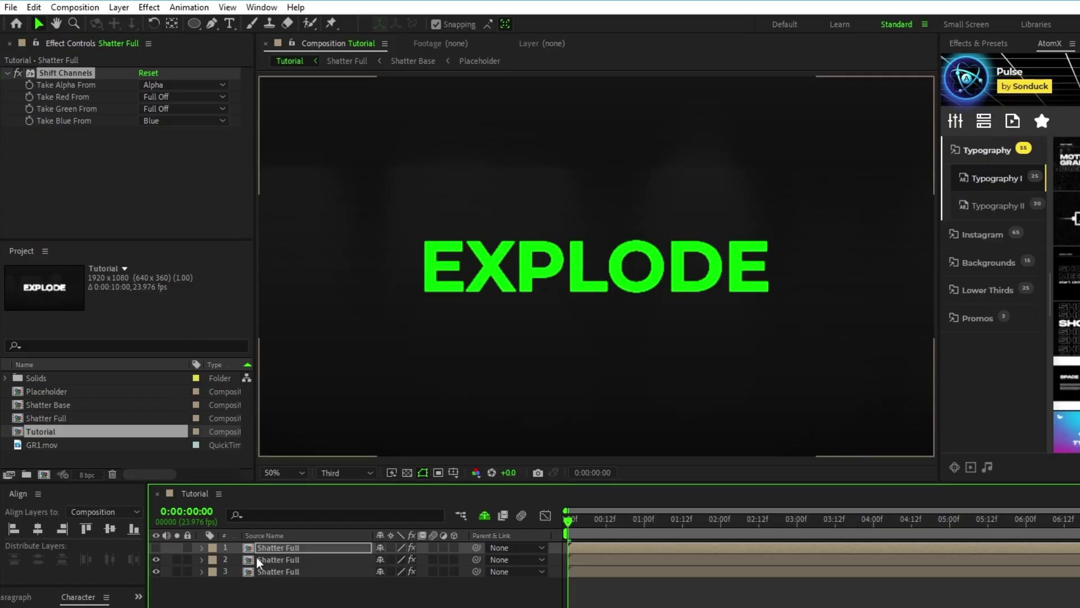
left_click(156, 548)
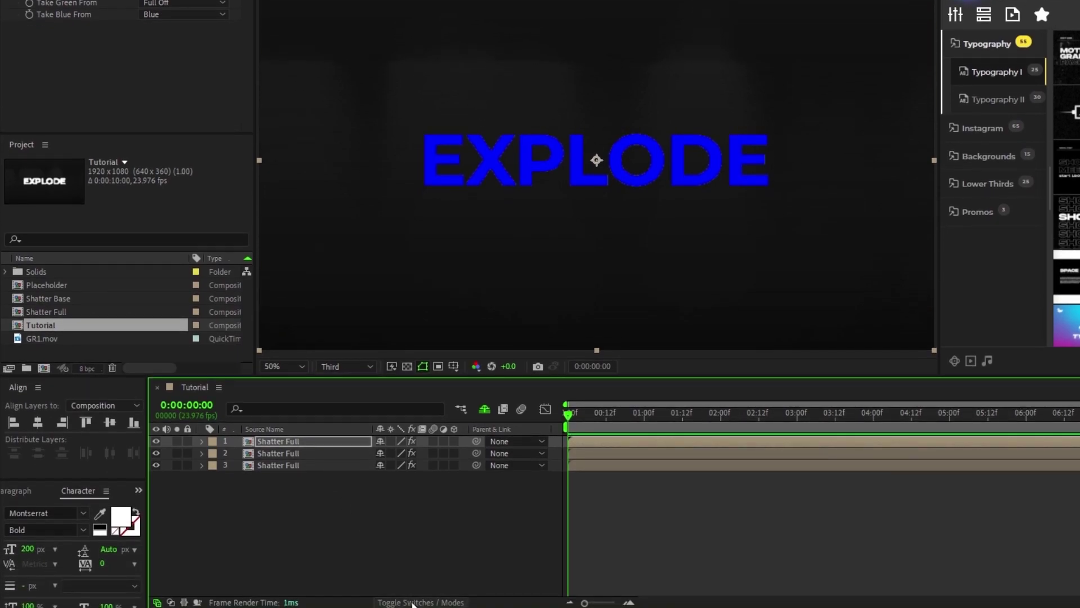
- Set the top two Shatter Full copies to Screen blend mode, then select the top copy
left_click(412, 602)
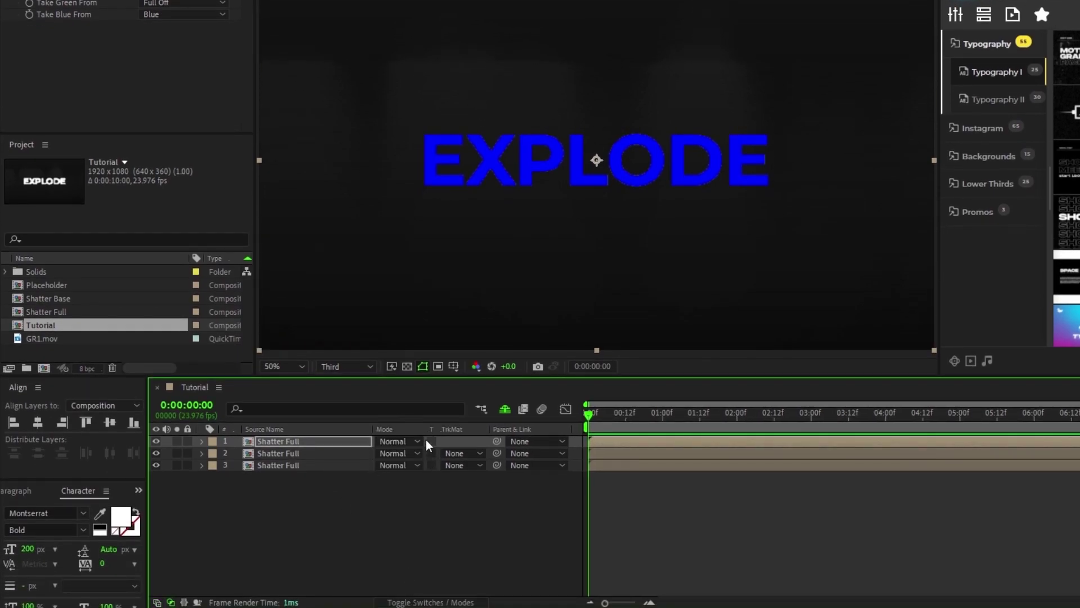
left_click(391, 440)
left_click(456, 173)
left_click(391, 453)
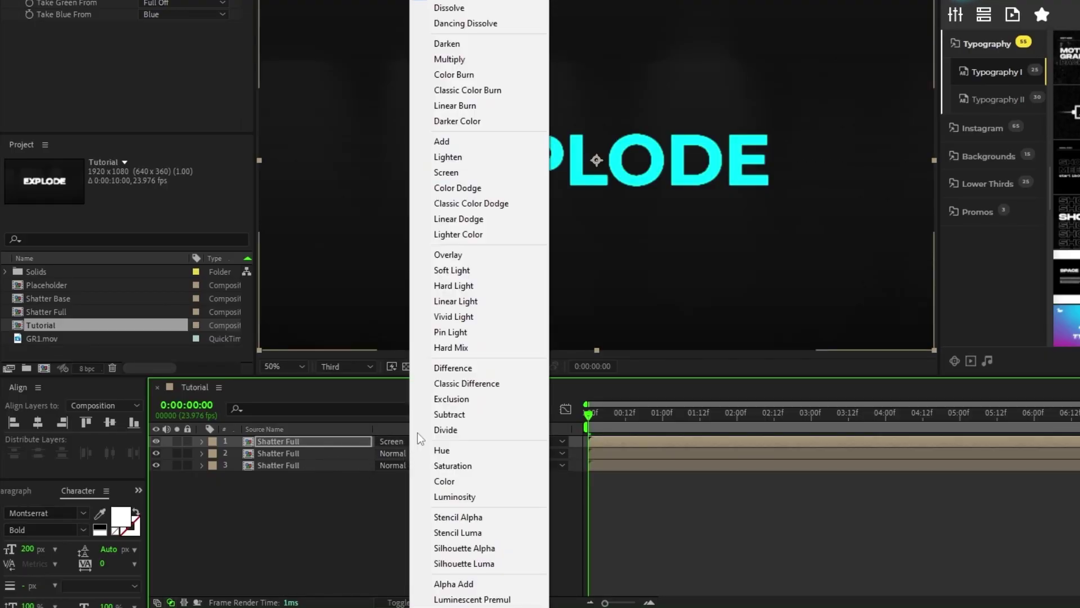
left_click(456, 172)
left_click(347, 442)
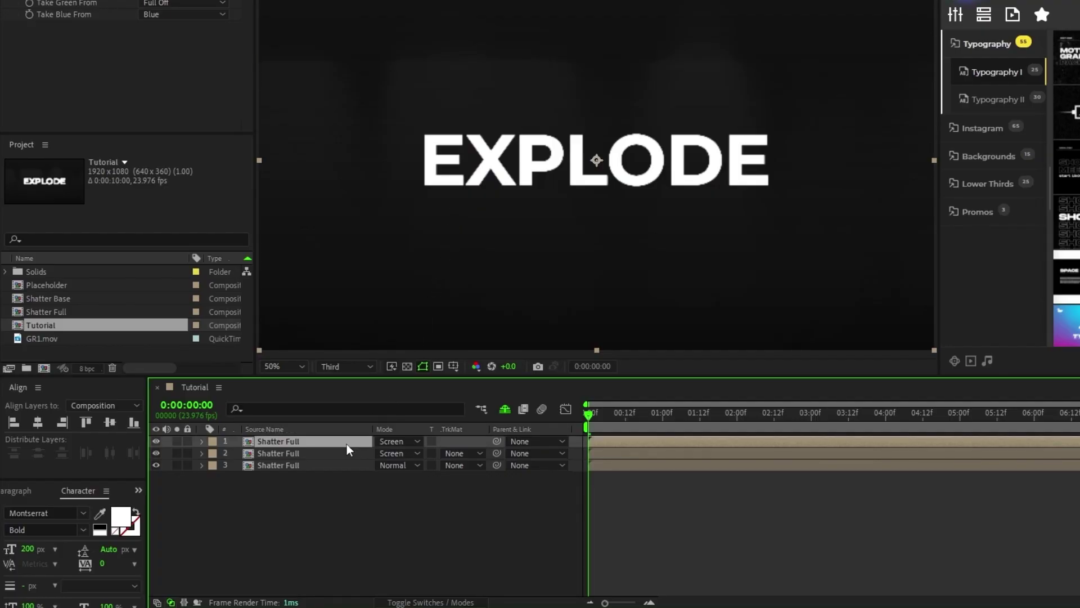
- Shift the top copy's Position X to 954 and the bottom copy's to 966
key("p")
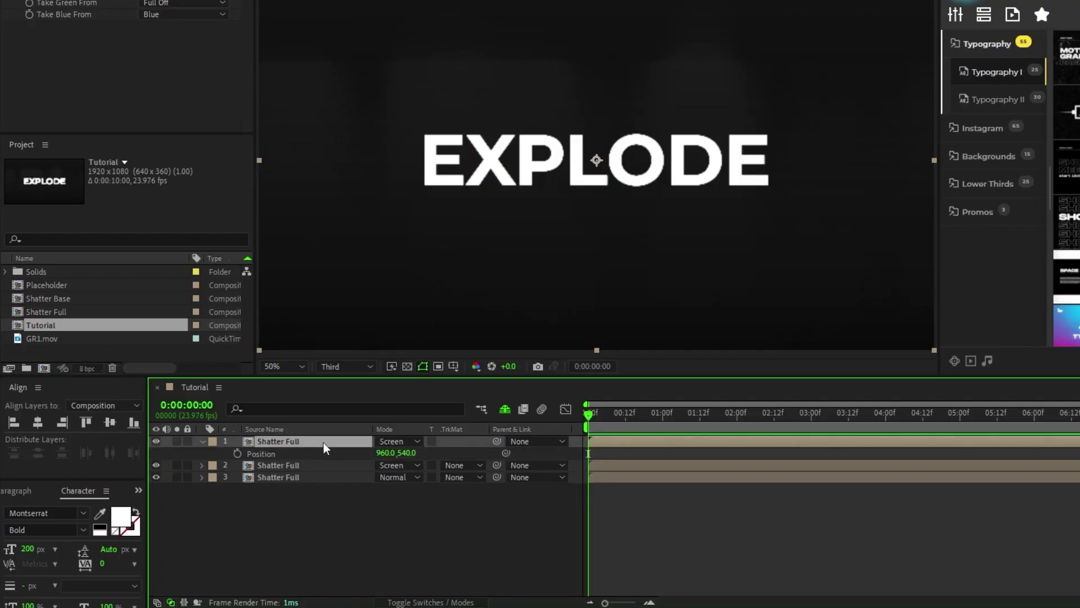
left_click_drag(386, 454, 384, 455)
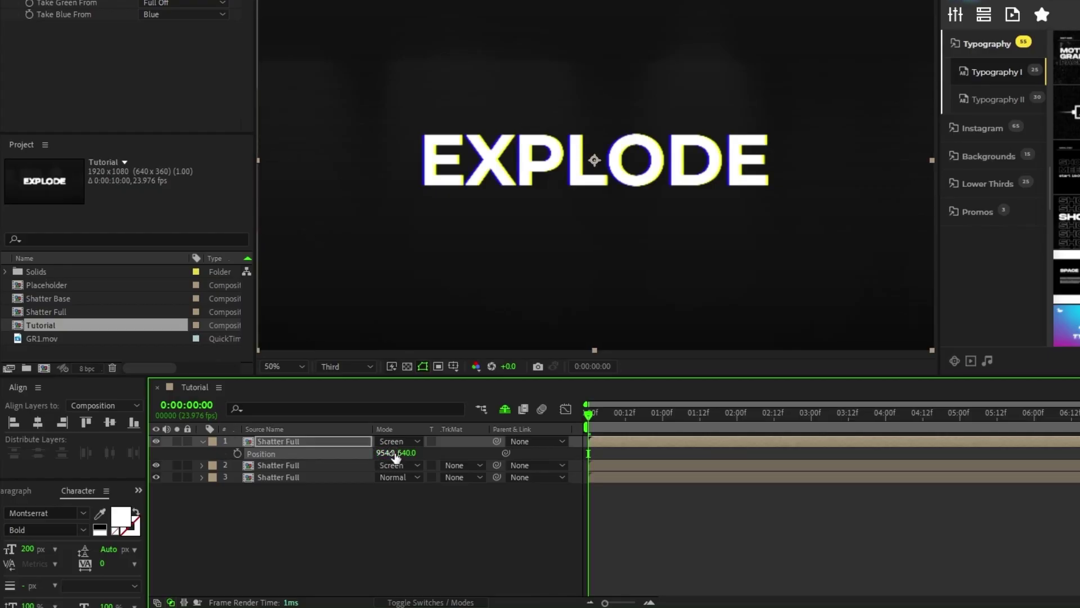
left_click(291, 479)
key("p")
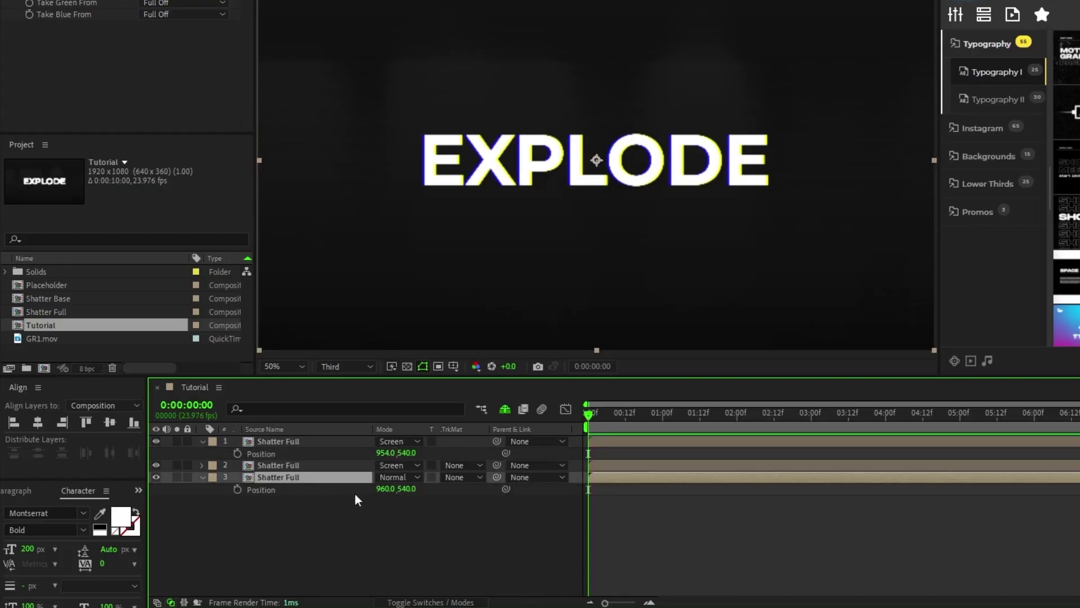
left_click_drag(386, 490, 390, 489)
left_click(400, 518)
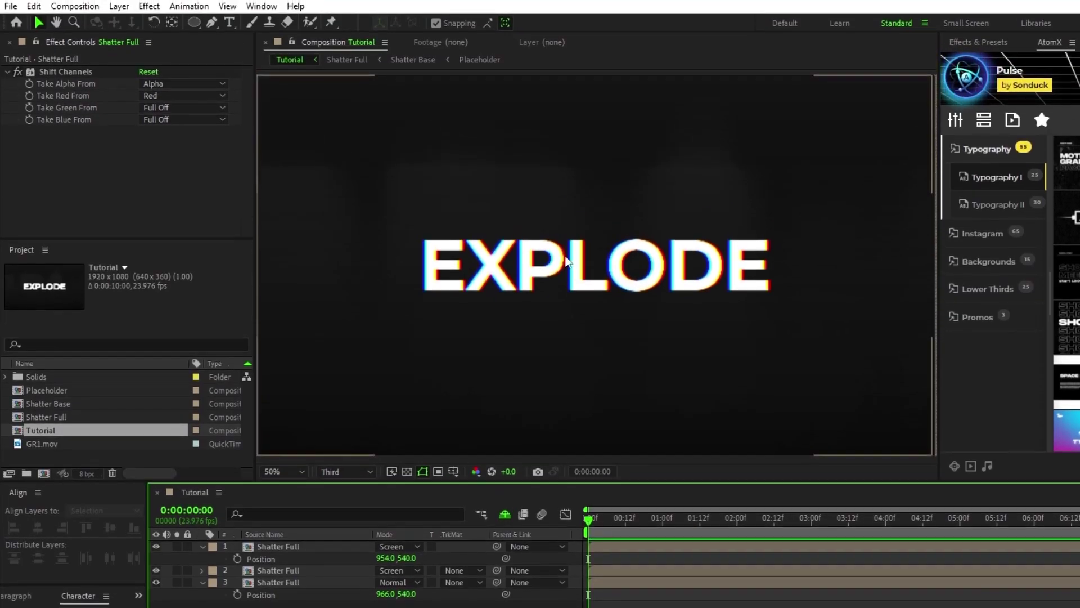
scroll(574, 154, "up", 2)
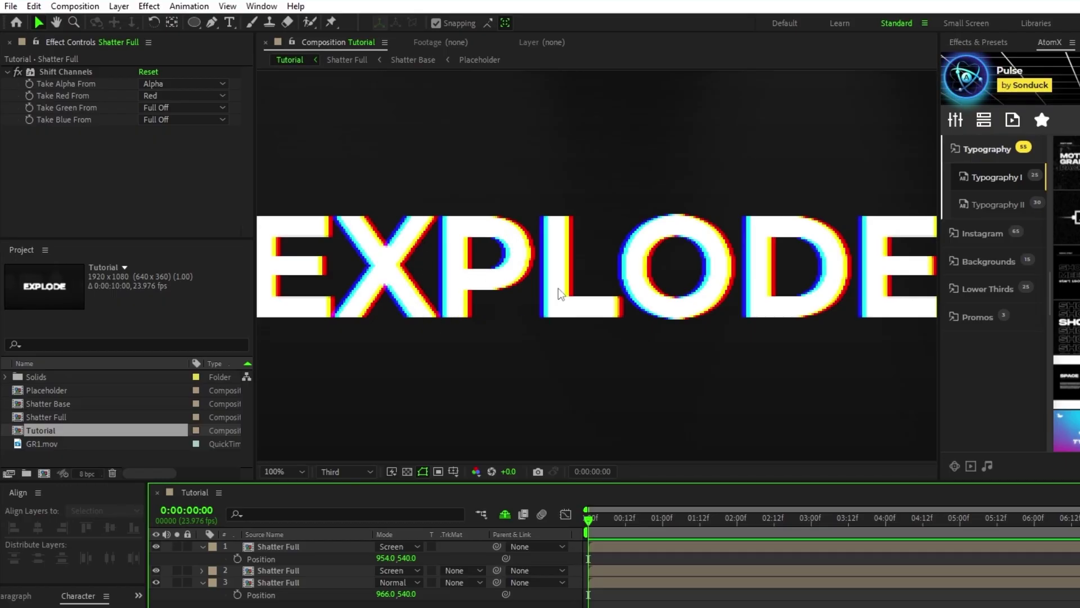
scroll(559, 293, "down", 2)
key("u")
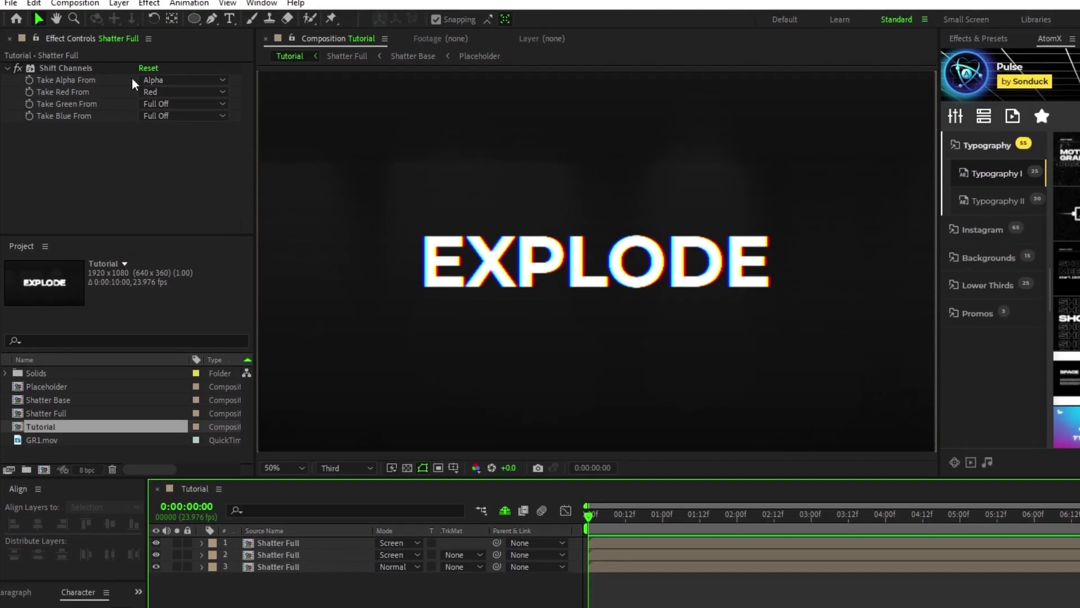
- Add a new white solid layer to the composition
left_click(119, 7)
mouse_move(215, 27)
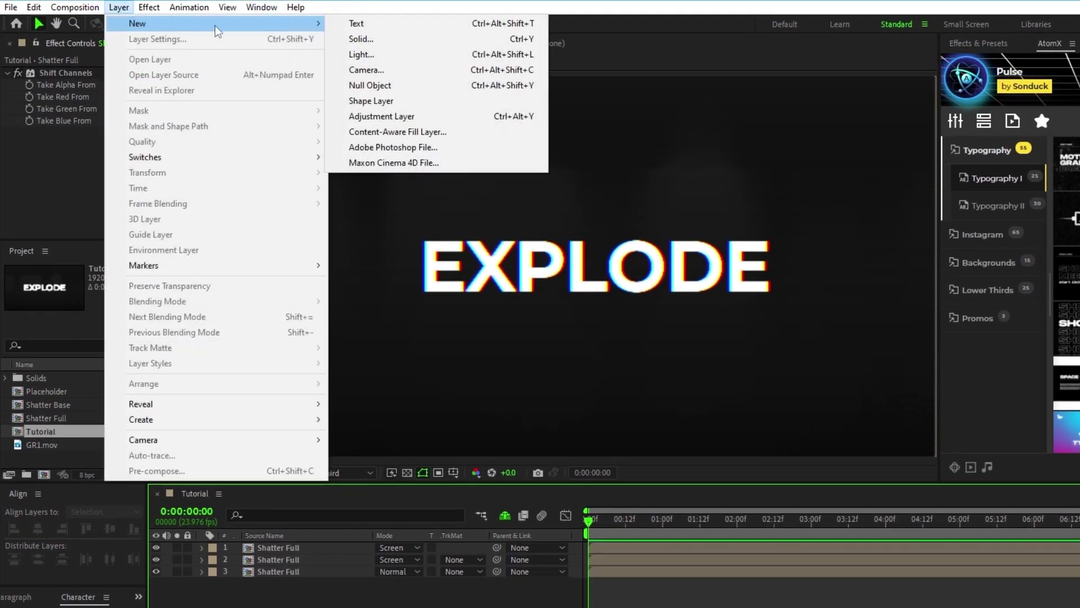
left_click(393, 39)
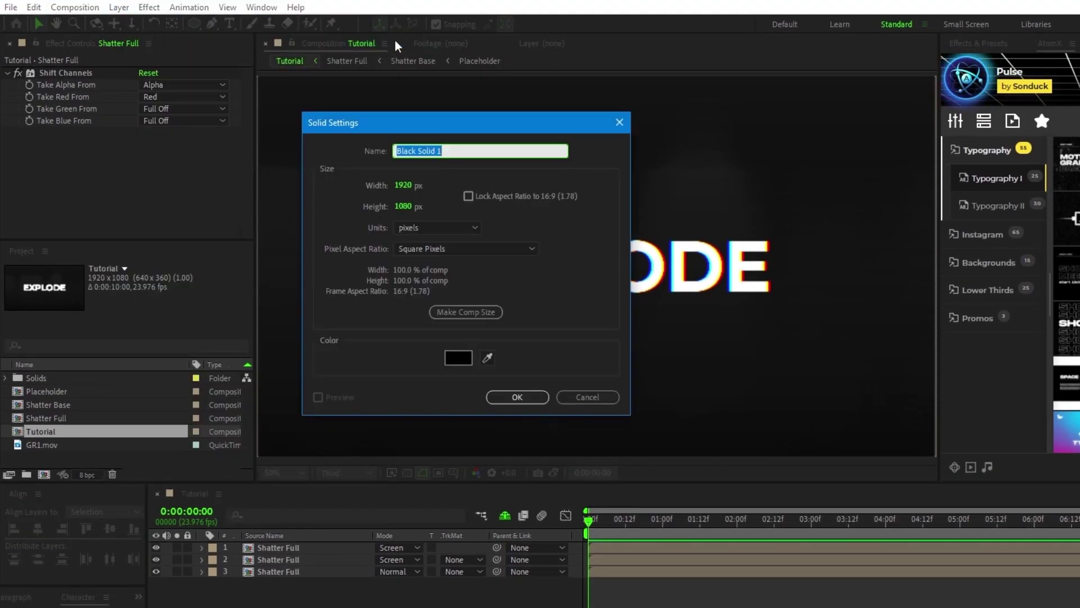
left_click(459, 359)
left_click(77, 298)
left_click(379, 289)
left_click(517, 397)
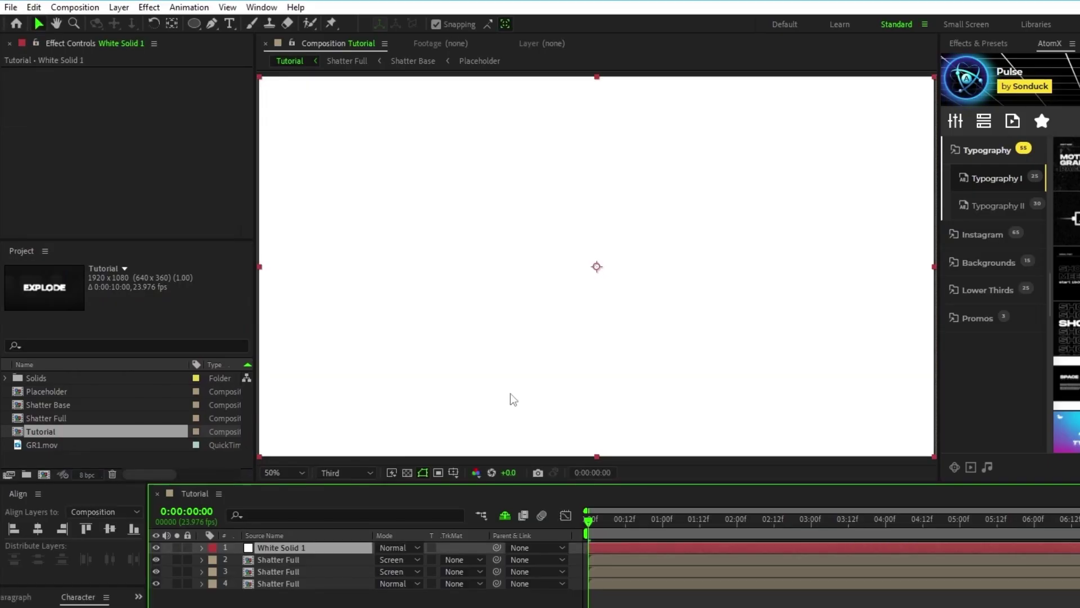
left_click(308, 595)
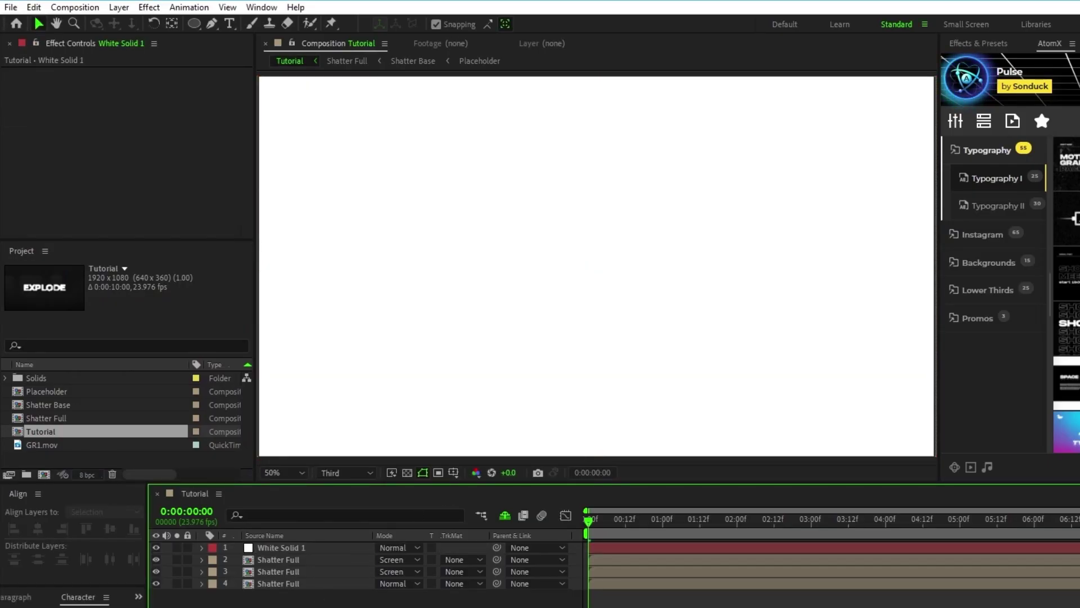
- Draw a black, stroke-free circle with the Ellipse tool and centre it in the composition
left_click(194, 25)
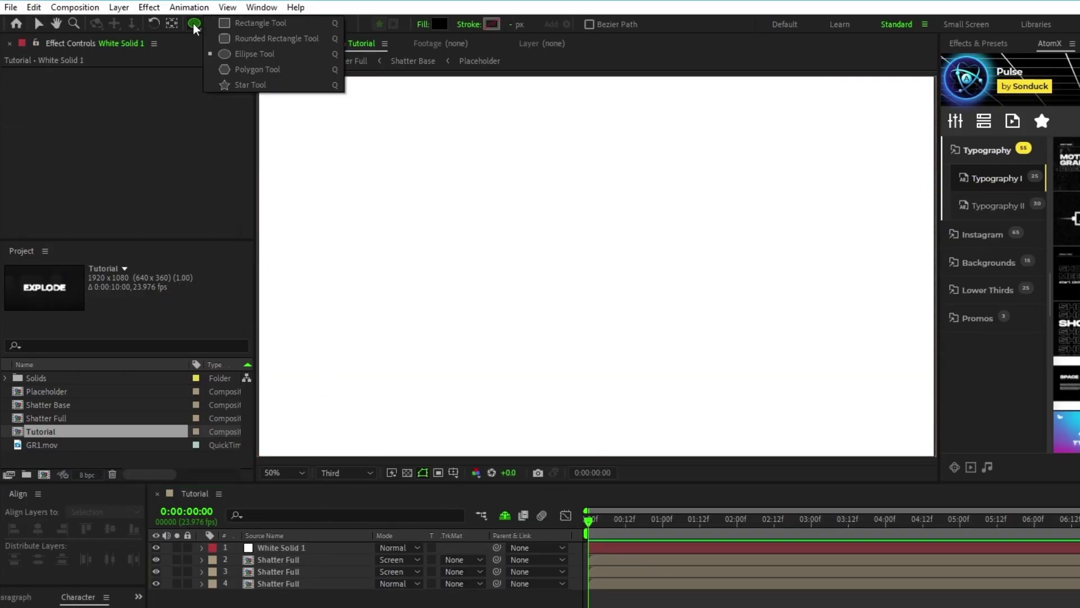
left_click(423, 25)
left_click(433, 374)
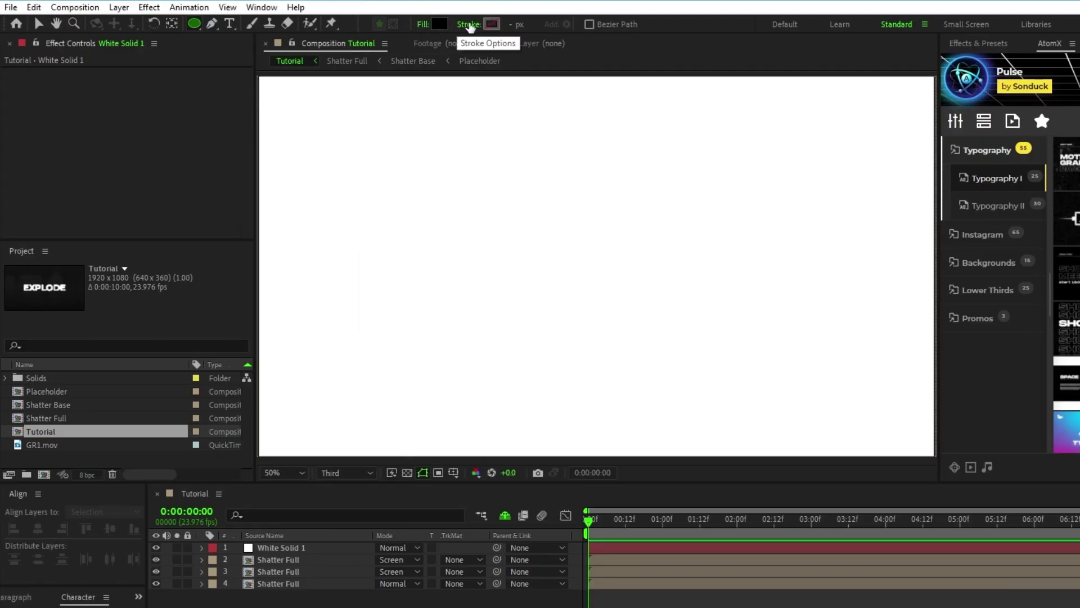
left_click(468, 24)
left_click(417, 374)
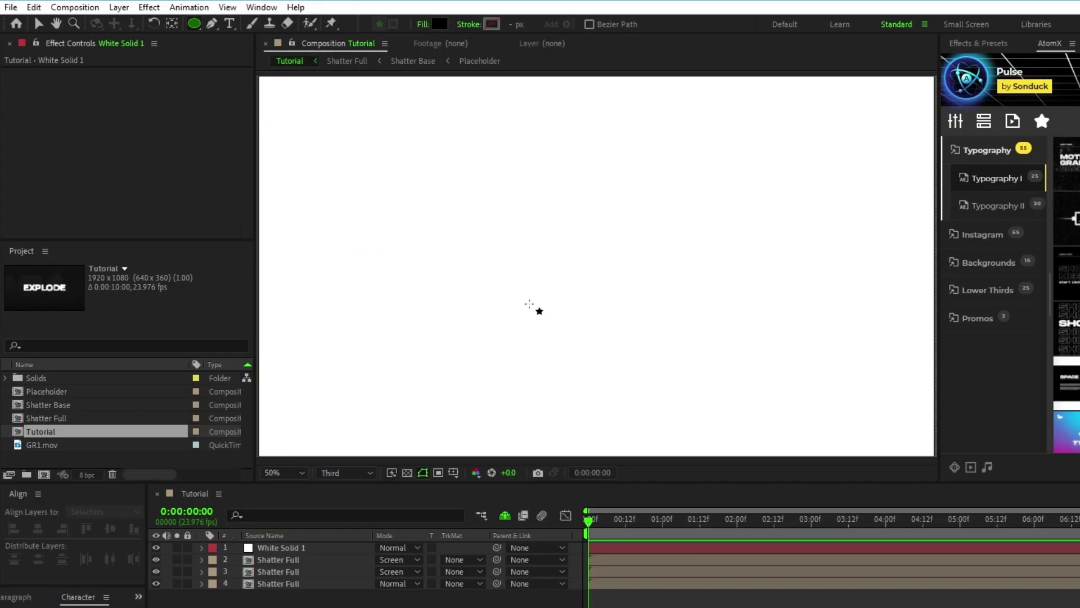
left_click_drag(448, 138, 723, 375)
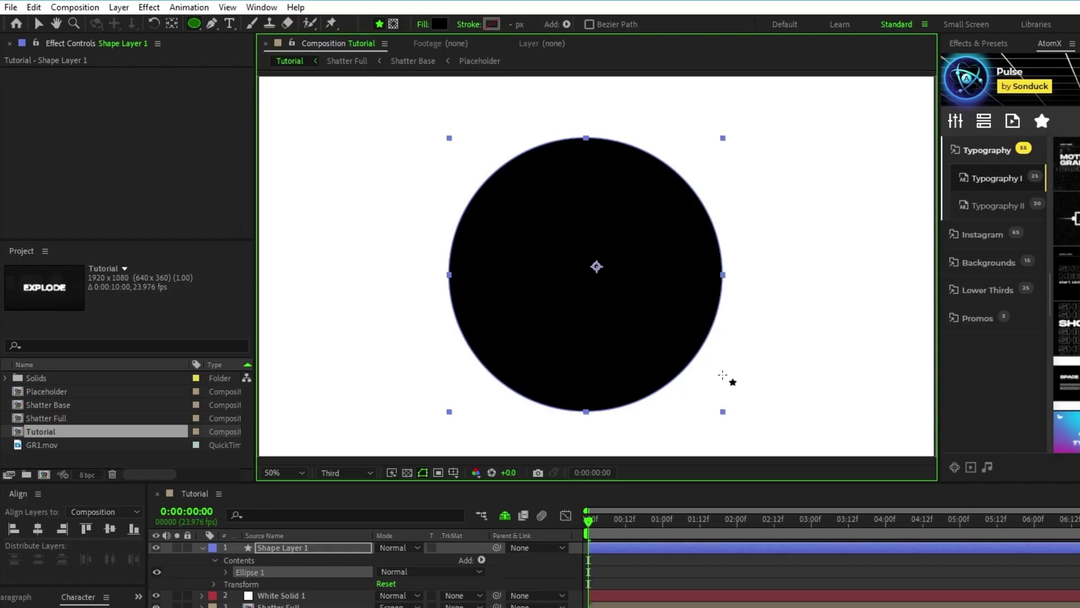
key("v")
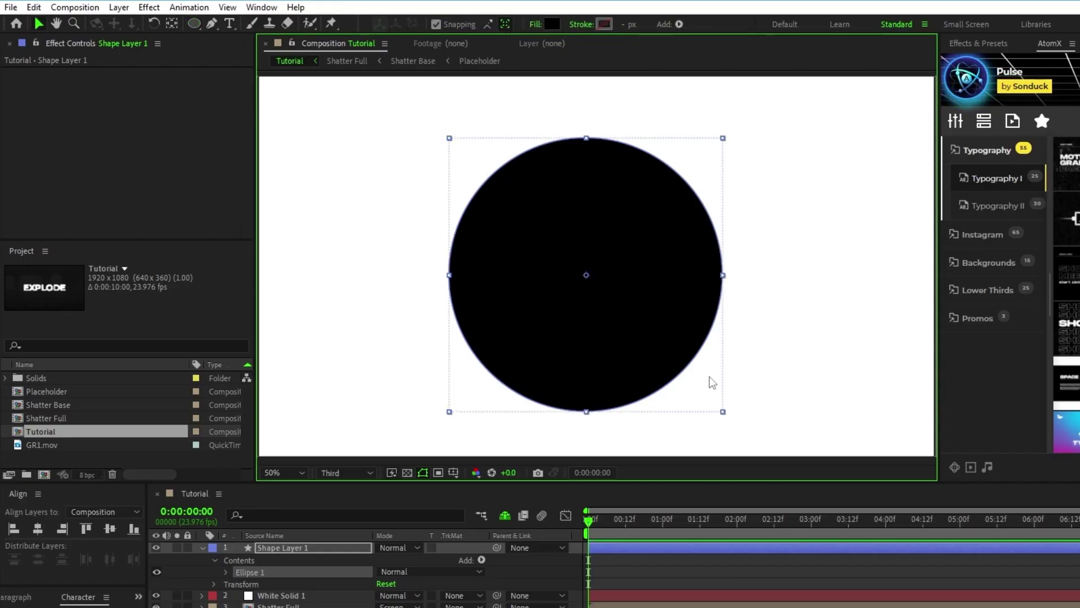
left_click(37, 530)
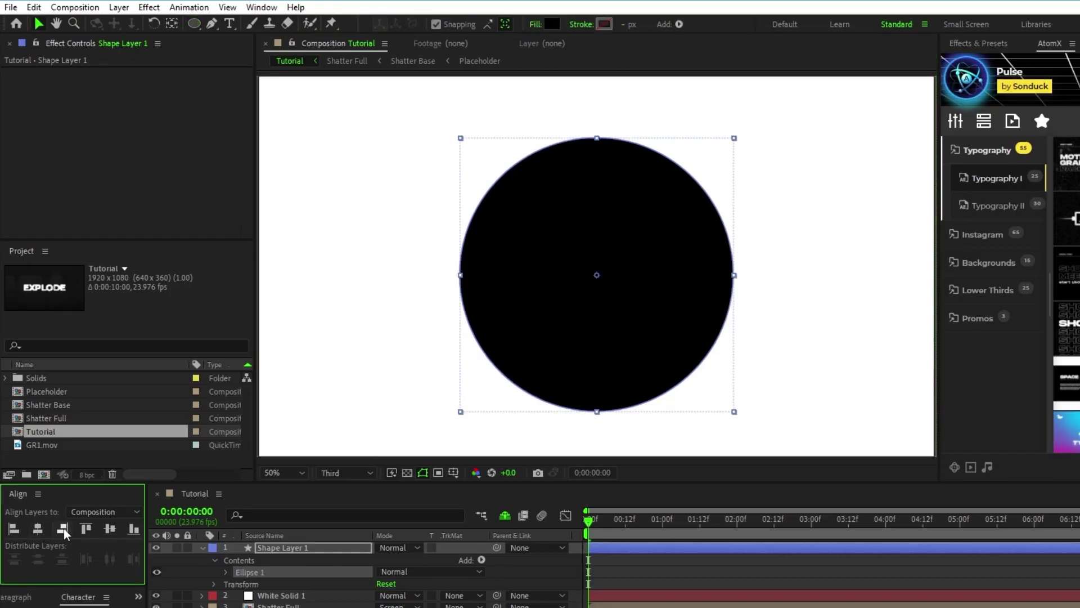
left_click(116, 531)
- Apply Gaussian Blur to the circle with Blurriness 550.5
left_click(149, 7)
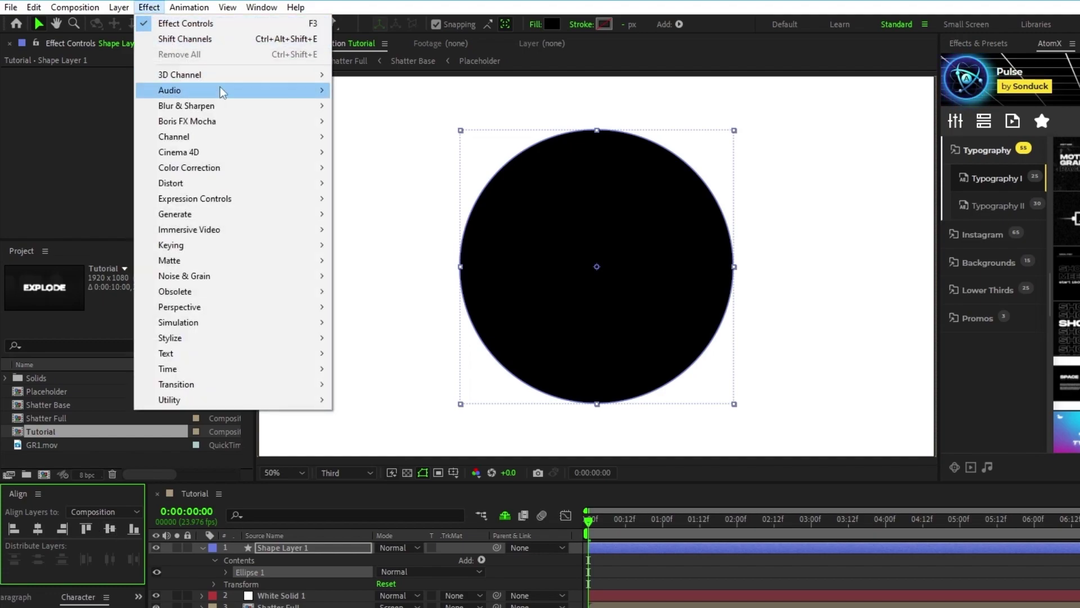
mouse_move(253, 107)
left_click(394, 277)
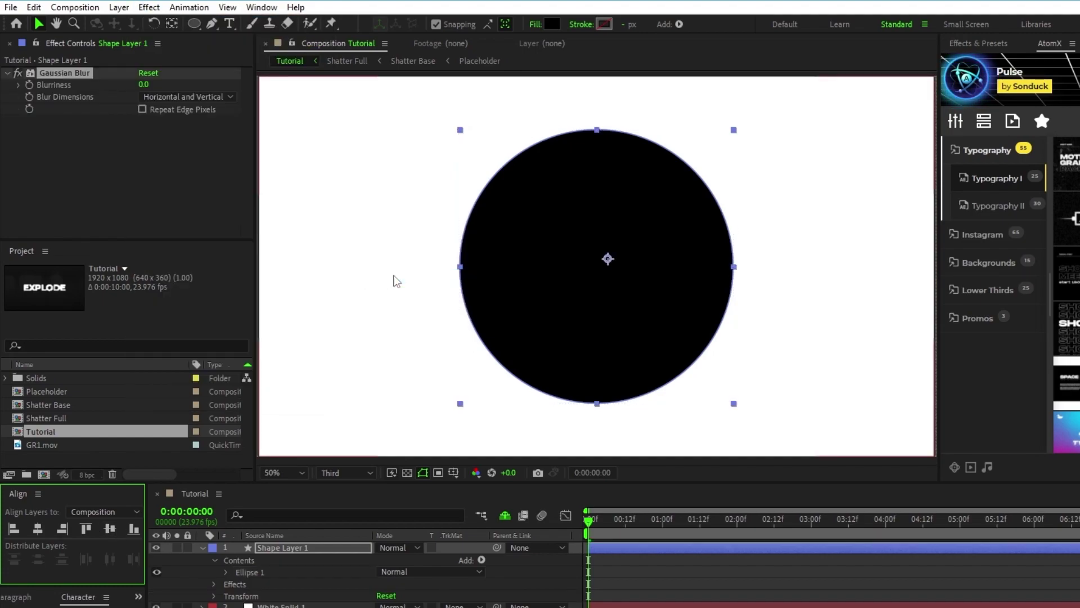
left_click_drag(144, 84, 832, 103)
left_click(495, 503)
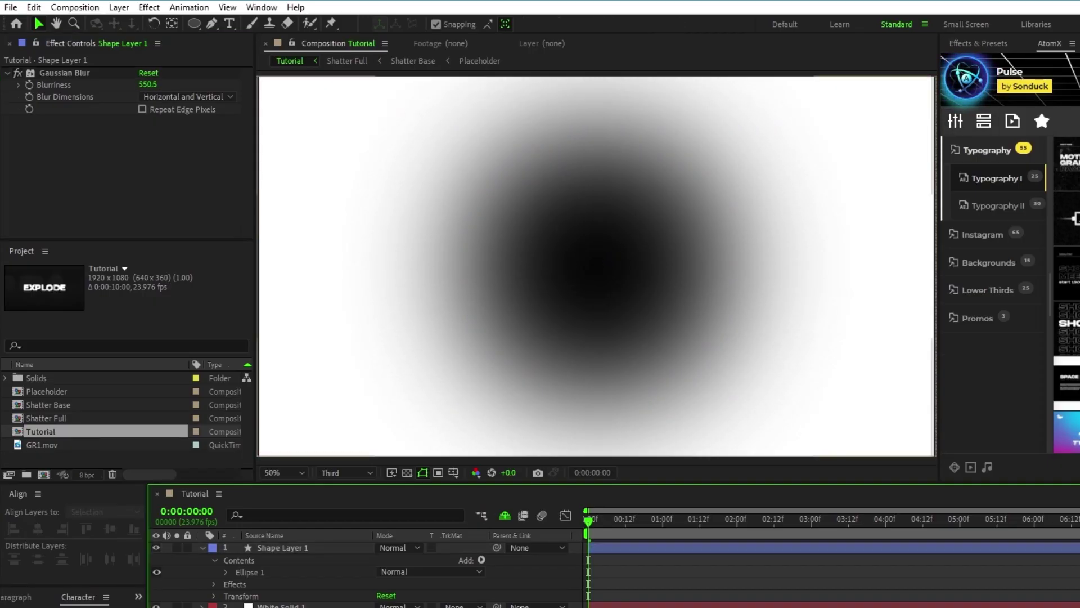
- Pre-compose Shape Layer 1 and White Solid 1 into 'Lens Map' and hide that layer
left_click(220, 549)
left_click(203, 548)
left_click(307, 560, "shift")
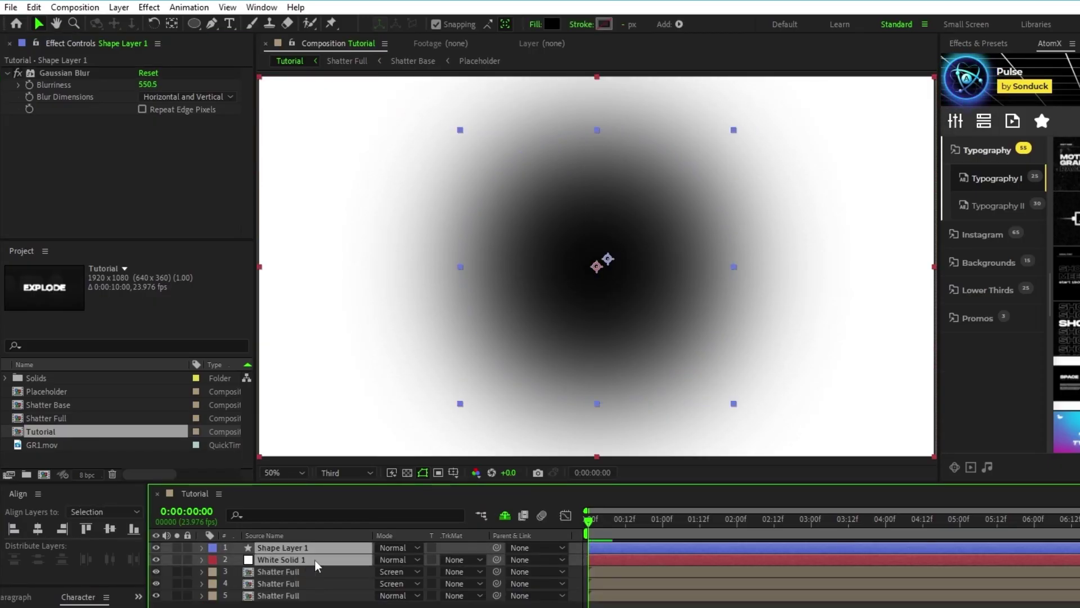
right_click(317, 565)
left_click(371, 483)
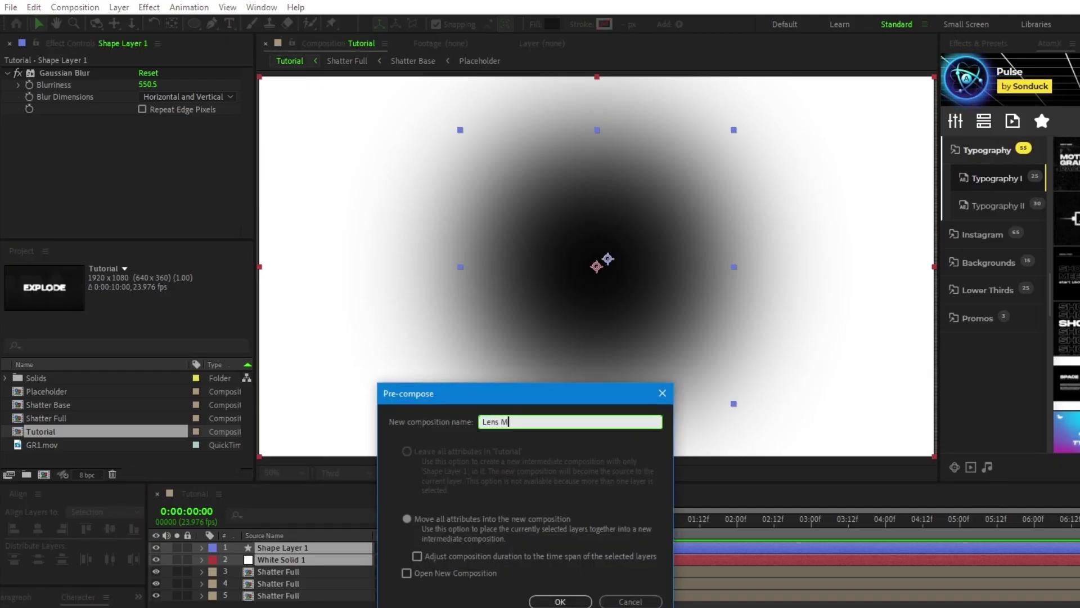
left_click(561, 601)
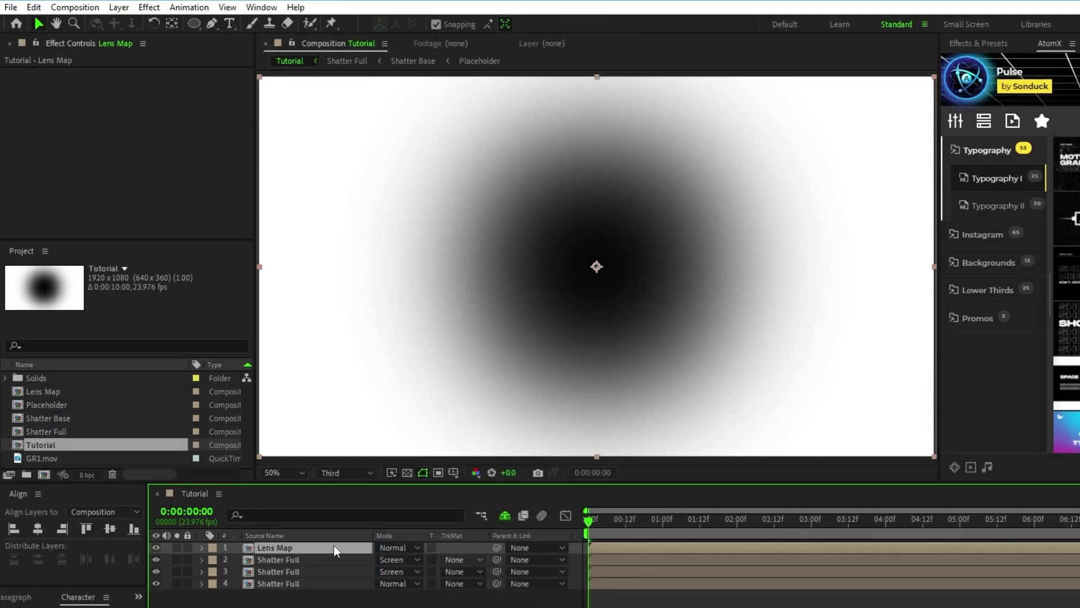
left_click(156, 547)
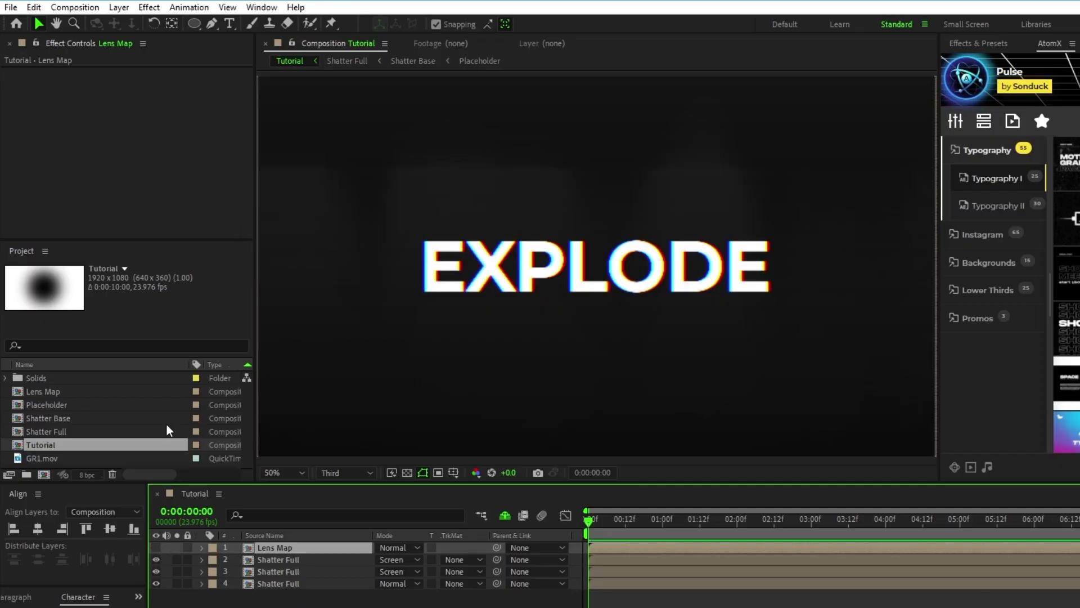
- Add a new adjustment layer named 'Blur'
left_click(119, 8)
mouse_move(137, 23)
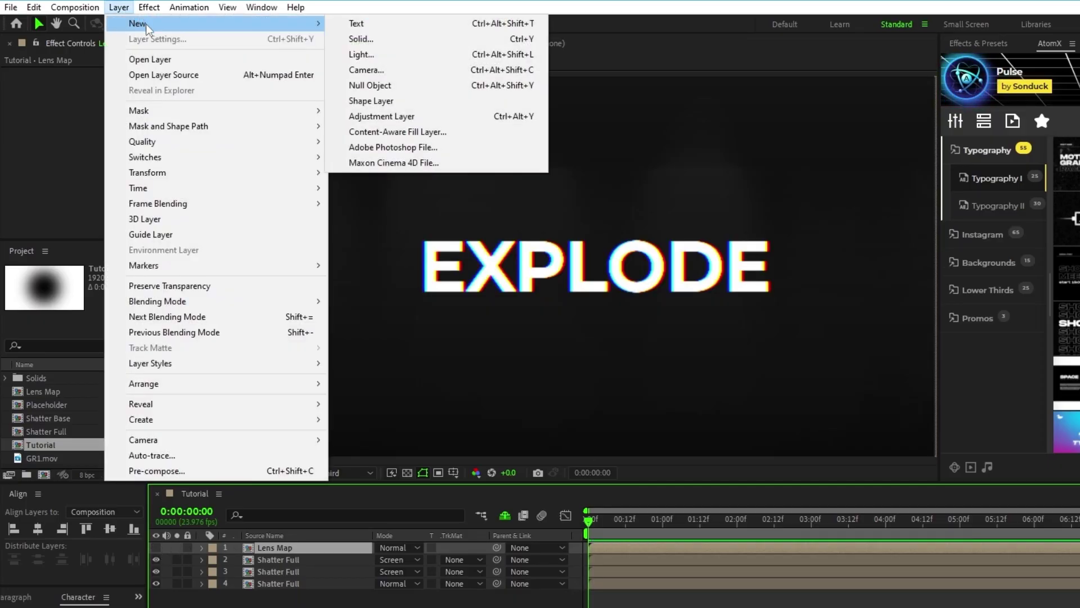
left_click(423, 119)
key("Return")
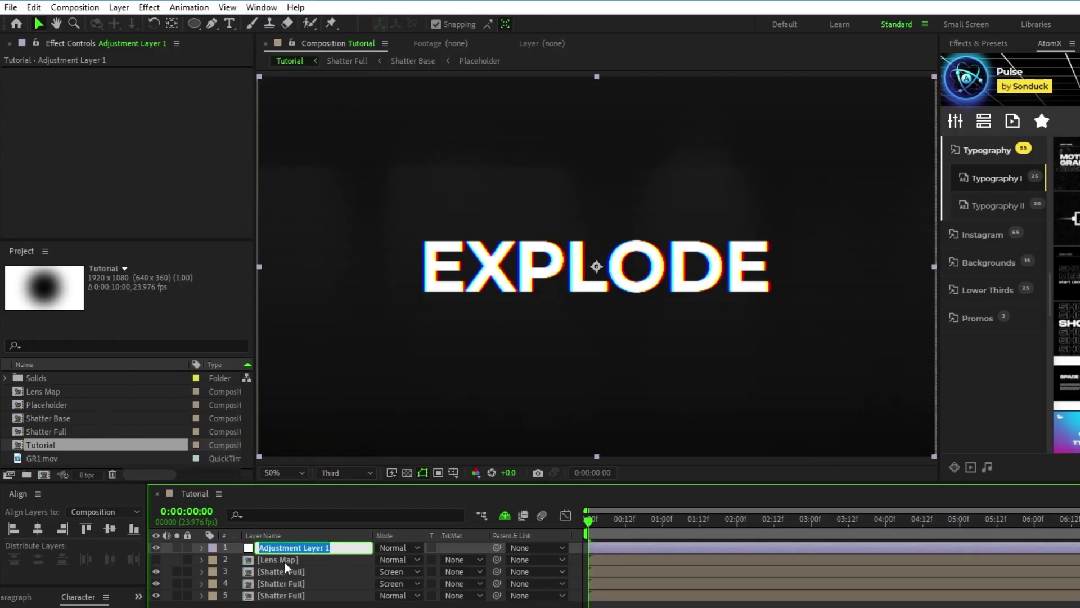
type("Blur")
key("Return")
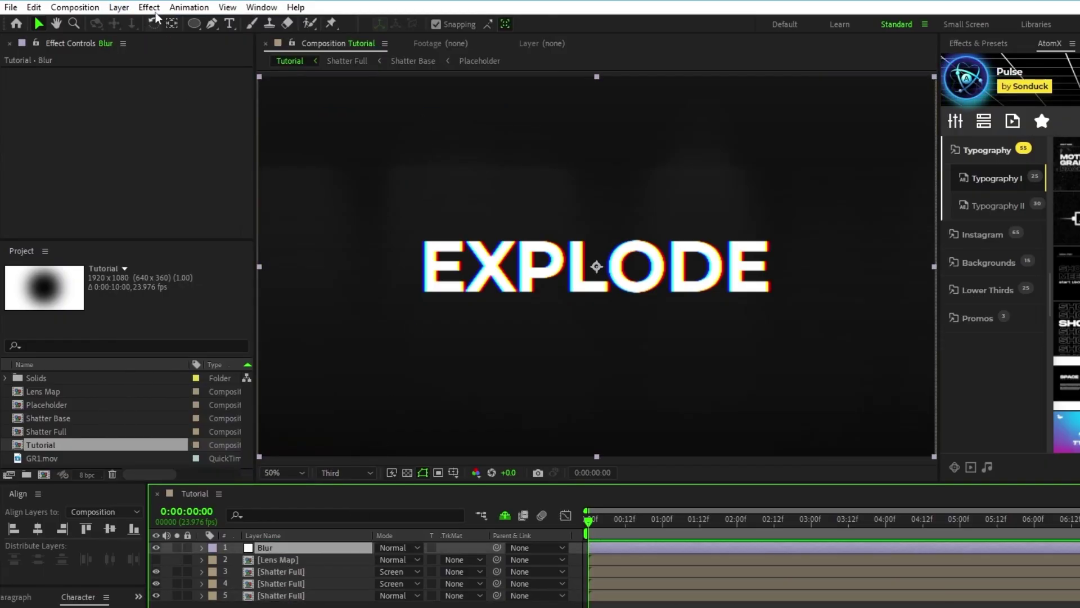
- Apply Camera Lens Blur with radius 20, Octagon iris, and Lens Map as the blur map layer
left_click(151, 7)
mouse_move(271, 106)
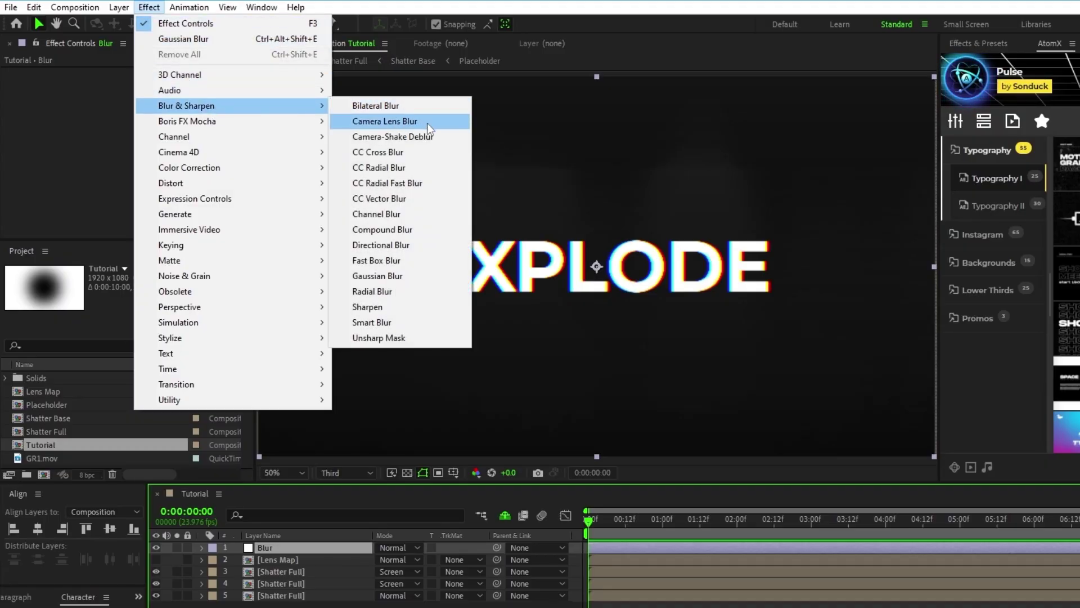
left_click(386, 122)
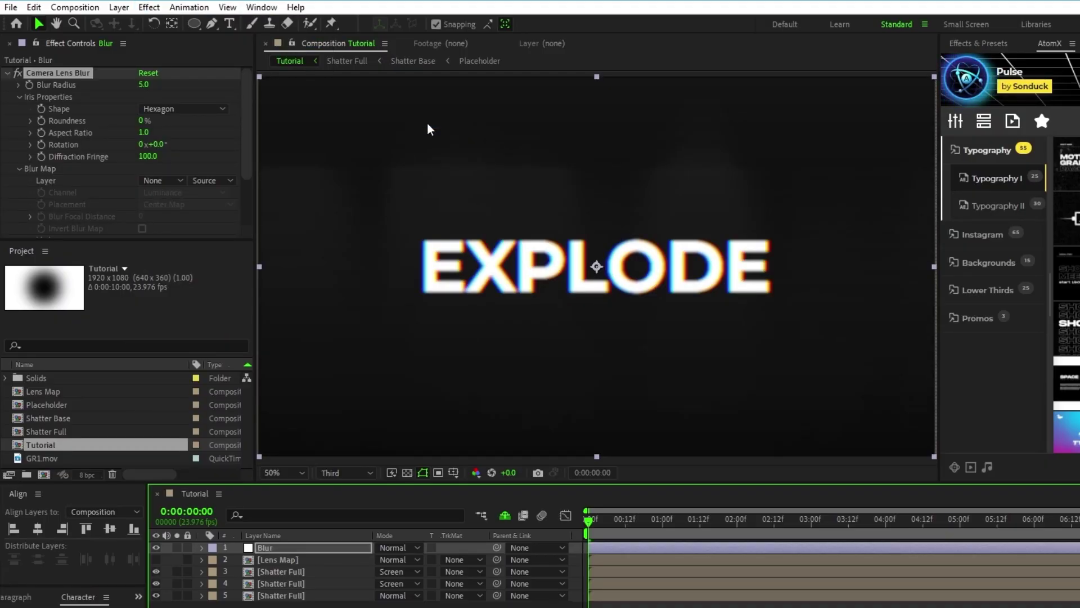
left_click(153, 86)
type("20")
key("Return")
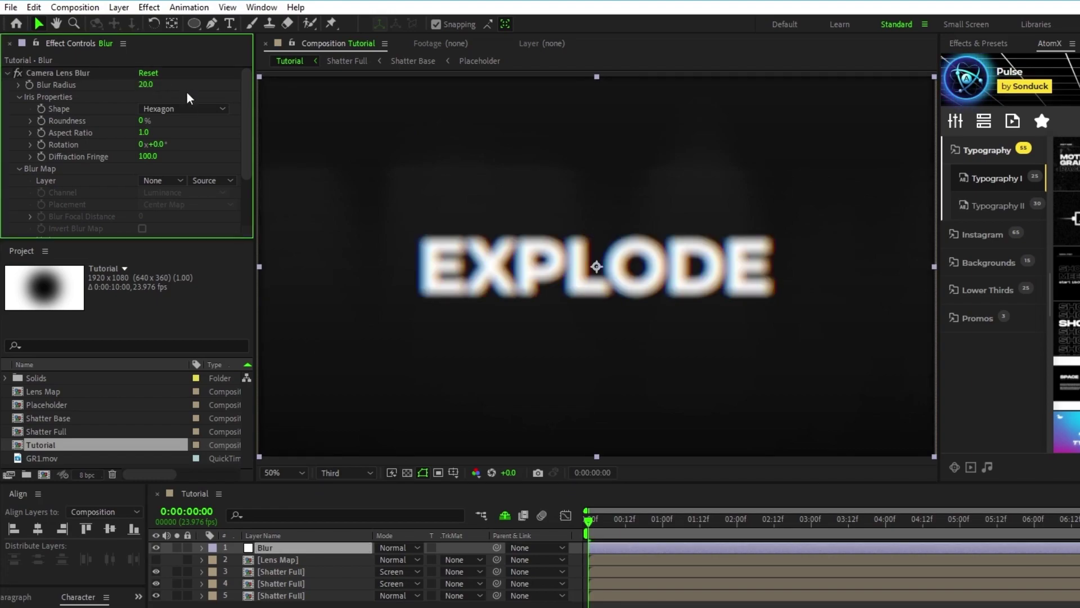
left_click(189, 108)
left_click(191, 205)
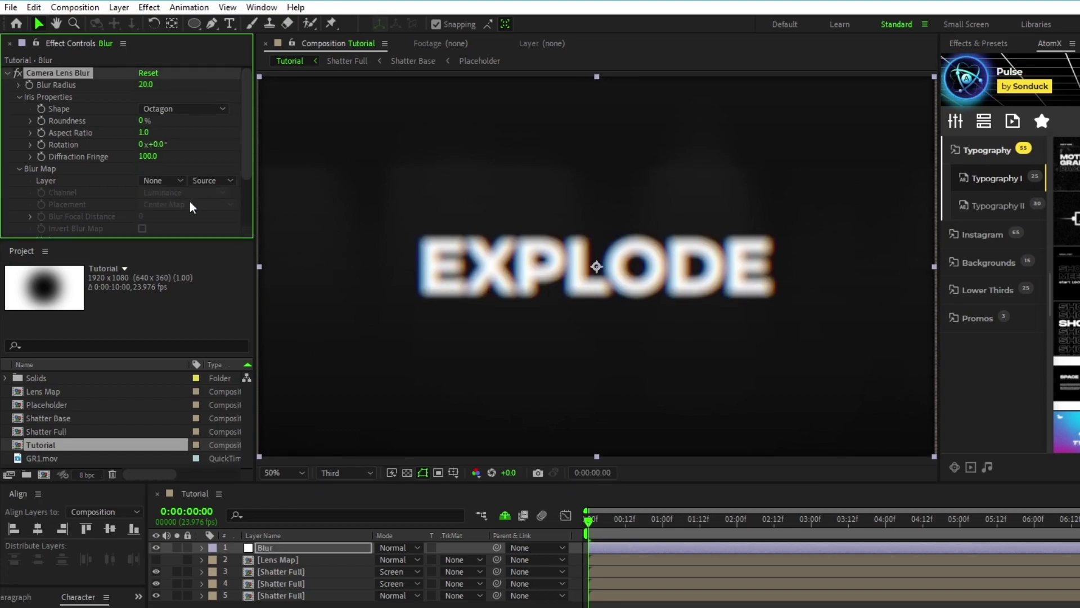
left_click(169, 181)
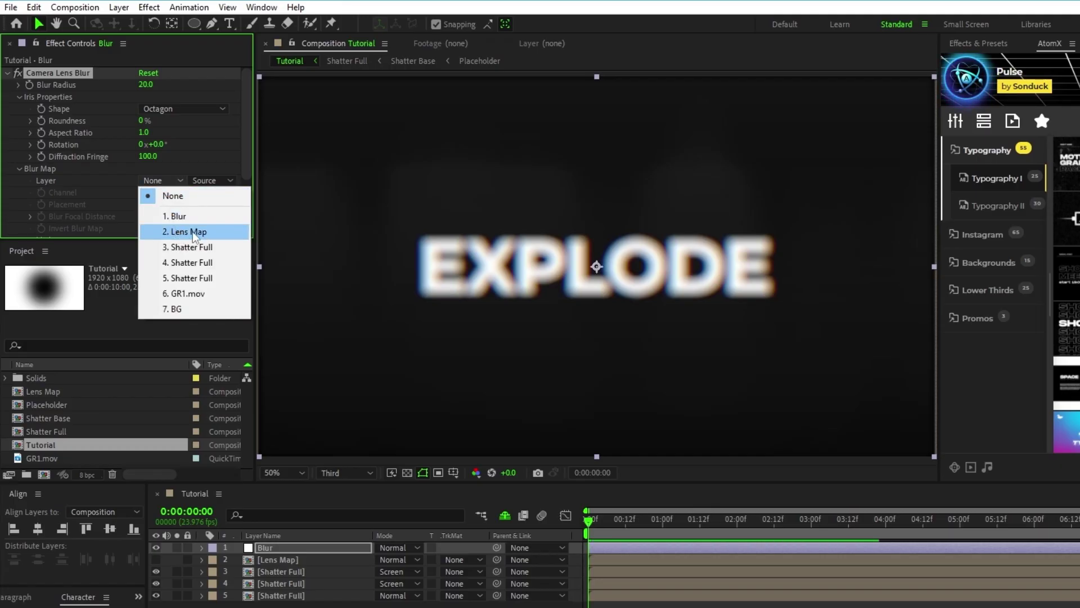
left_click(217, 235)
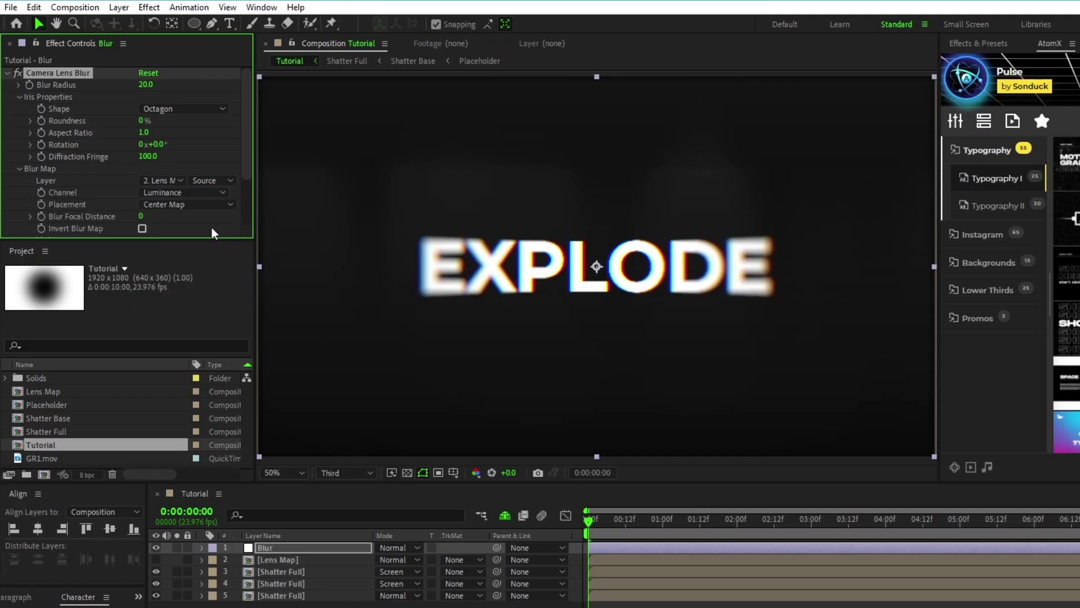
scroll(212, 232, "down", 3)
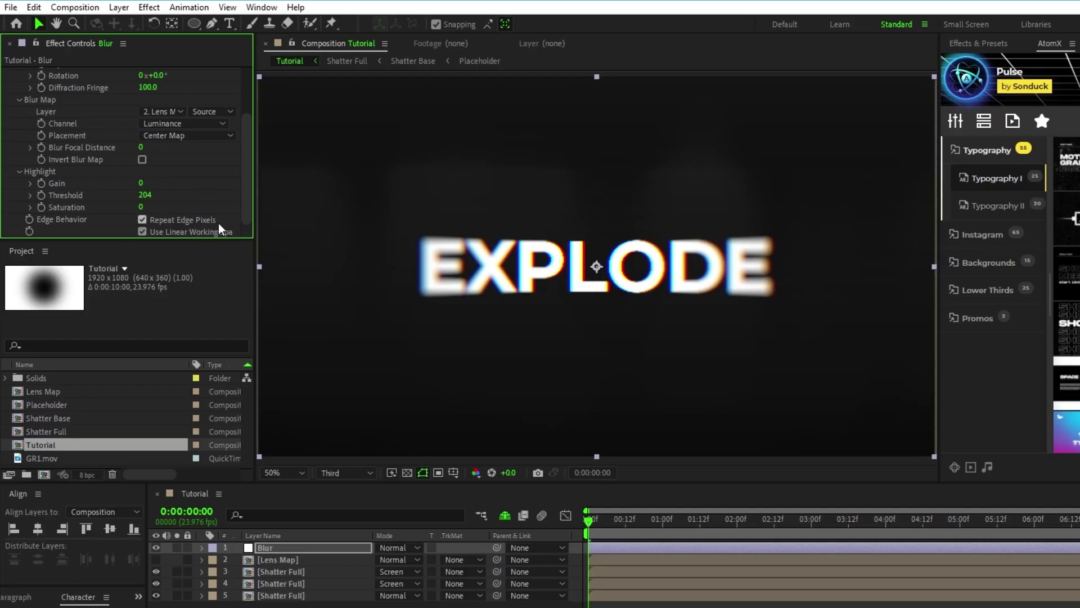
- Give the Camera Lens Blur radius the expression wiggle(.5,20)
scroll(220, 230, "up", 3)
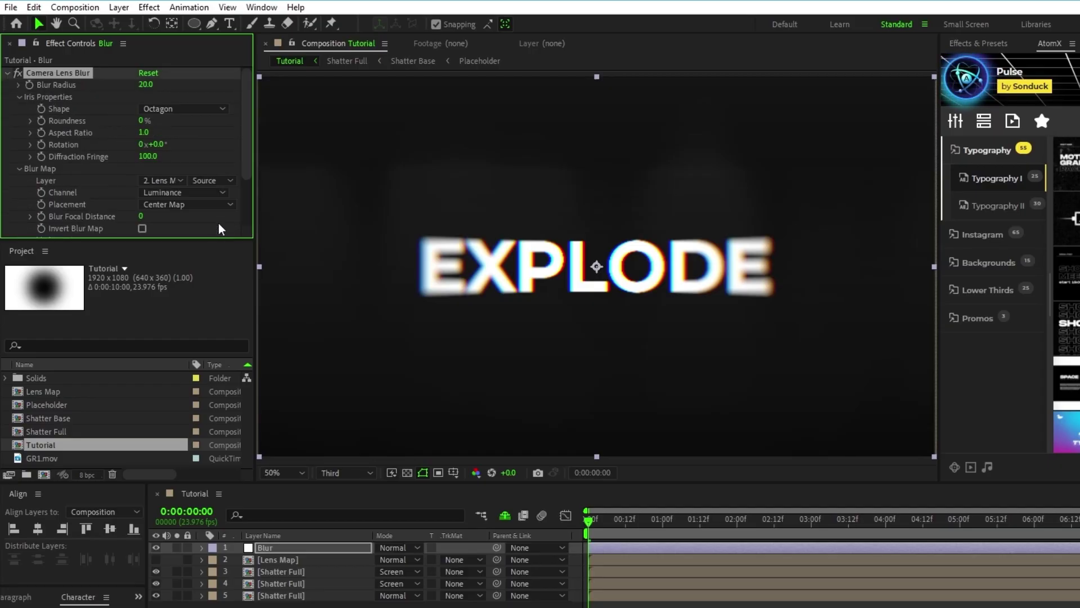
left_click(29, 85, "alt")
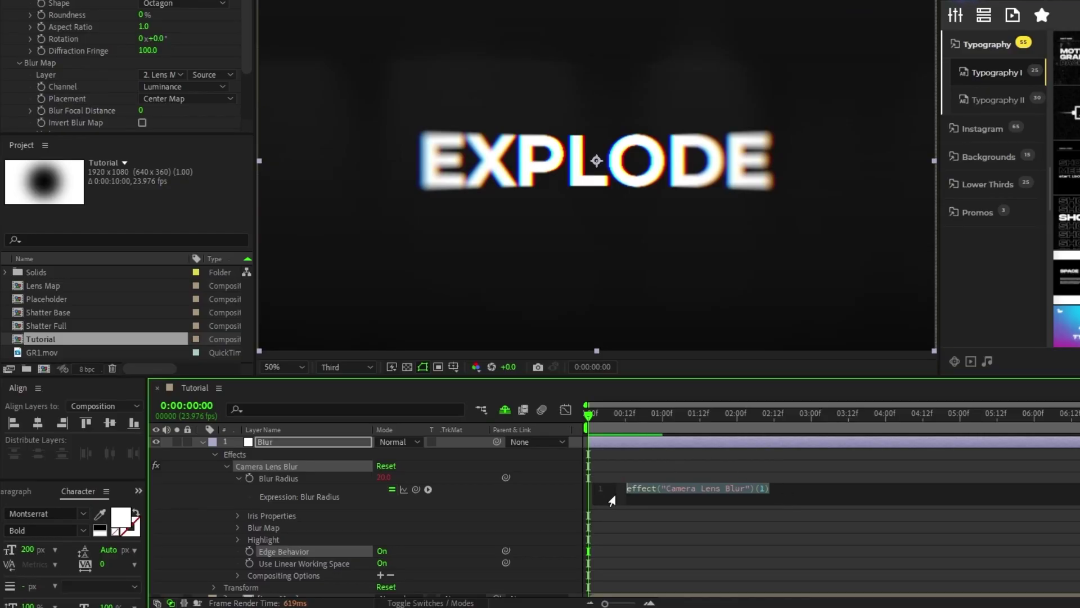
type("wiggle")
key("Return")
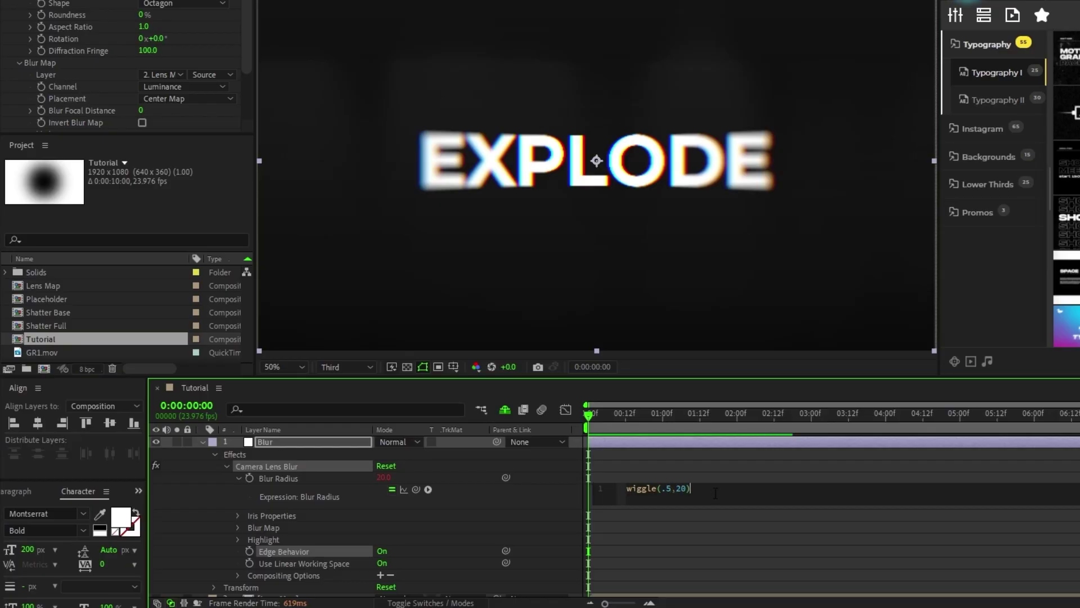
- Scrub the playhead to about 0:00:01:13 to watch EXPLODE shatter with the wiggling blur
left_click_drag(615, 415, 668, 421)
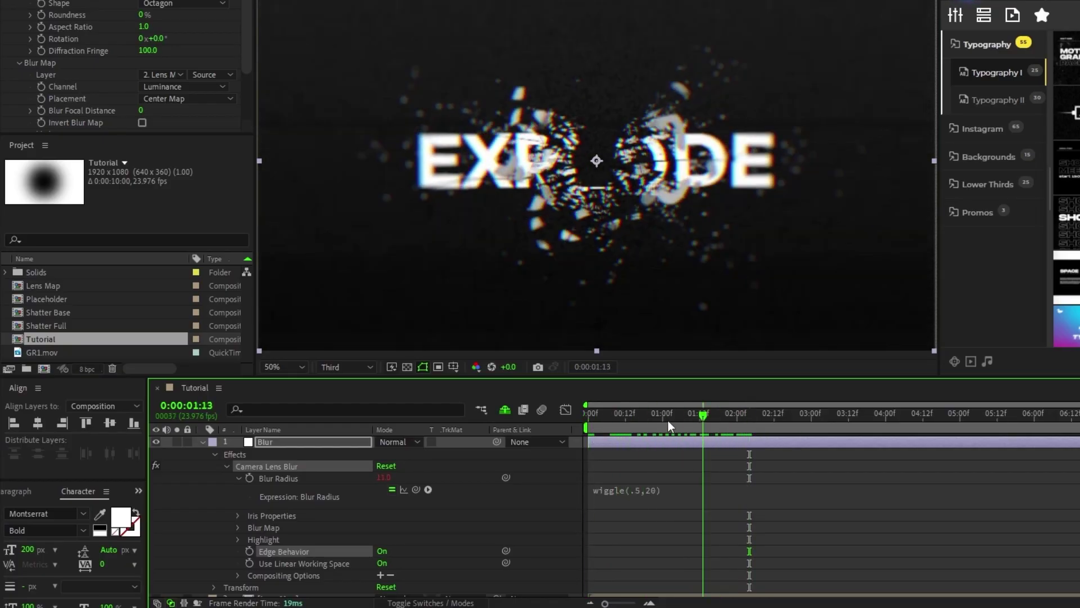